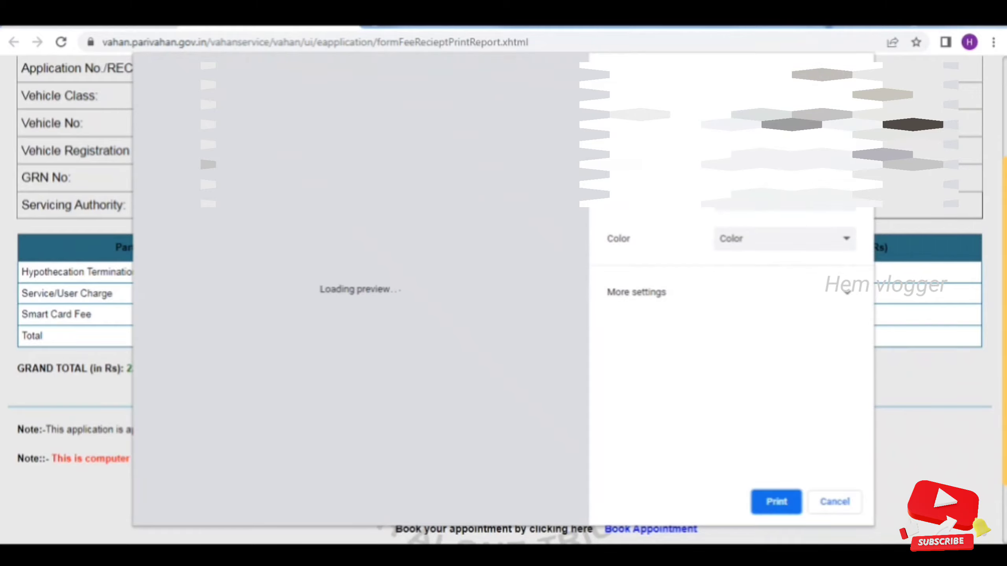
# Open the print destination list for the hypothecation termination fee receipt
pyautogui.click(789, 105)
# Choose Save as PDF and save the receipt as 'Print receipt' in HP Termination docs
pyautogui.click(791, 149)
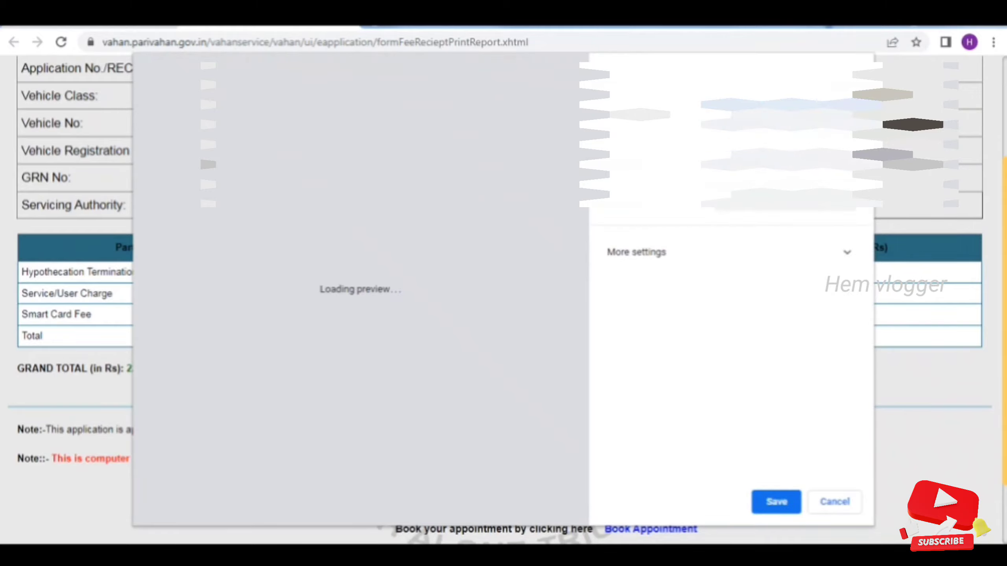
pyautogui.click(777, 504)
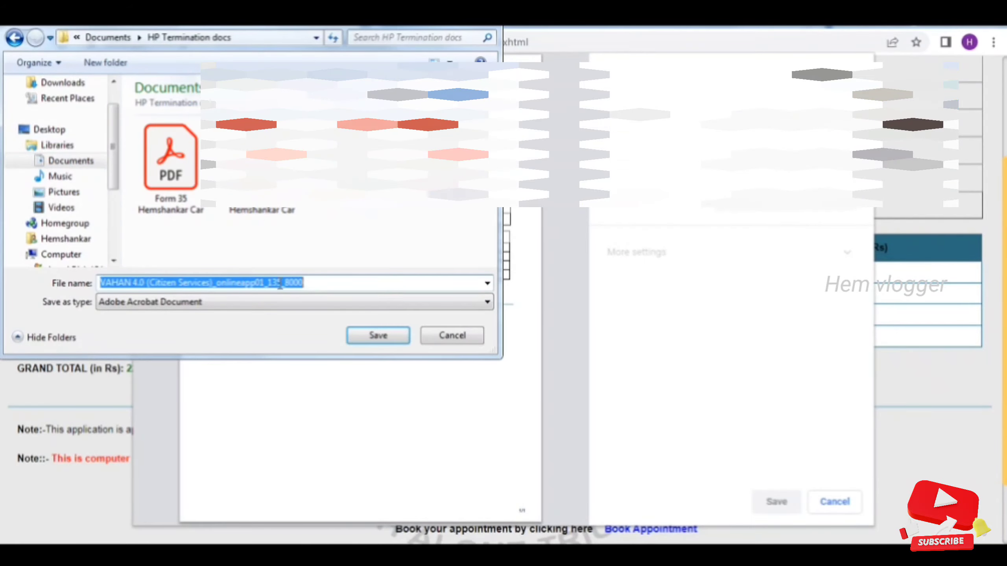
pyautogui.write('Print receipt')
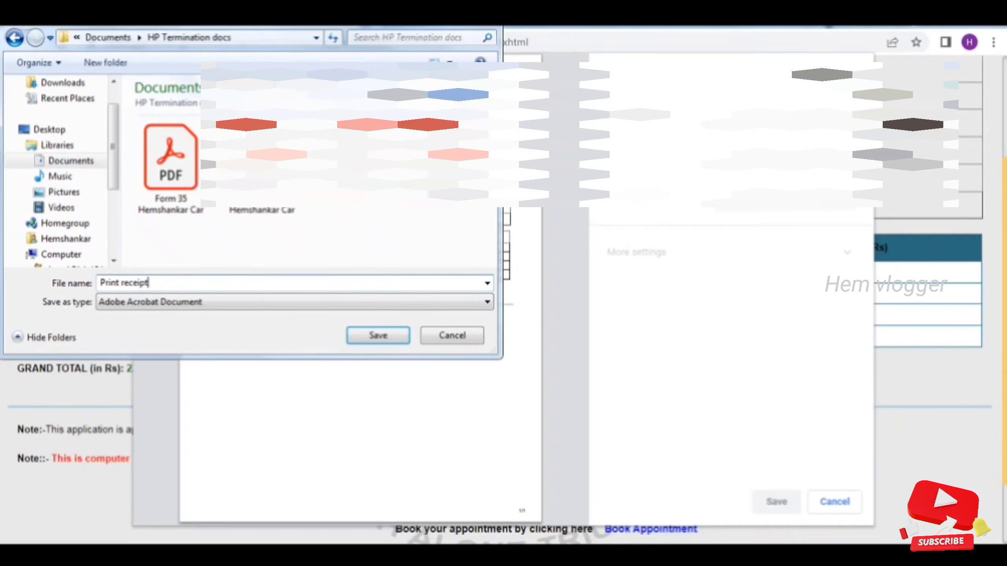
pyautogui.press('Return')
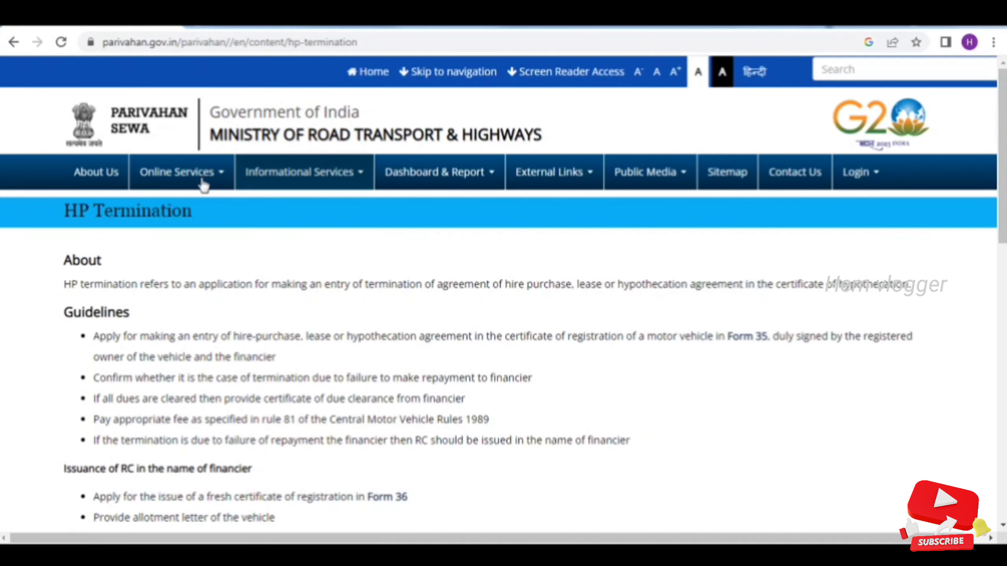
# Go to Online Services > Vehicle Related Services and select Tamil Nadu as the state
pyautogui.click(202, 185)
pyautogui.click(198, 211)
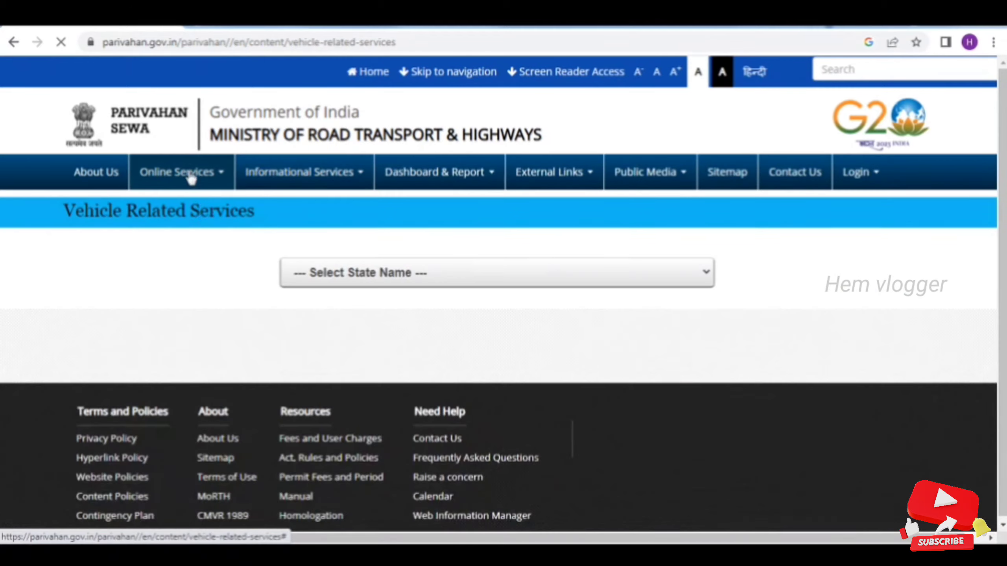
pyautogui.click(322, 280)
pyautogui.press('t')
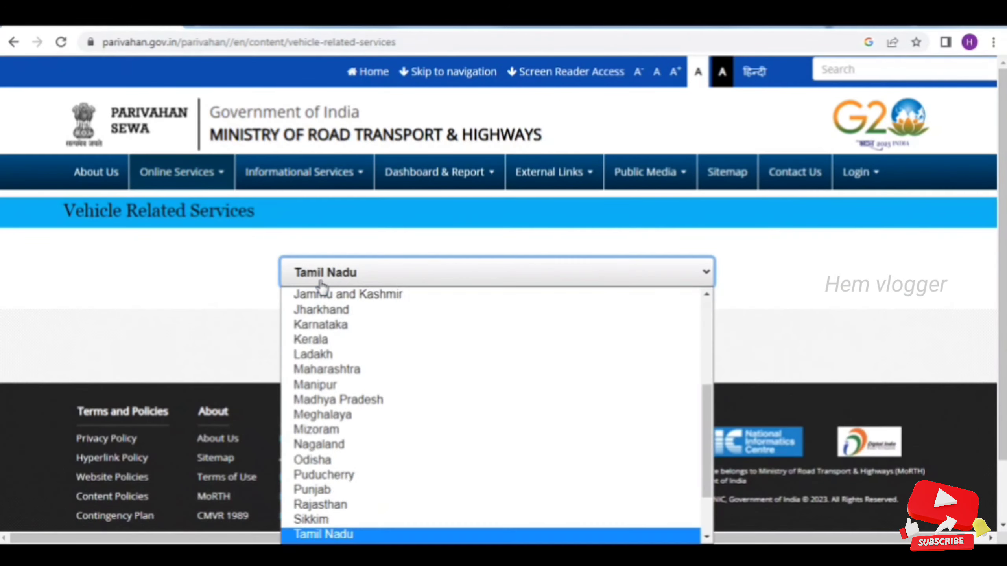
pyautogui.click(341, 519)
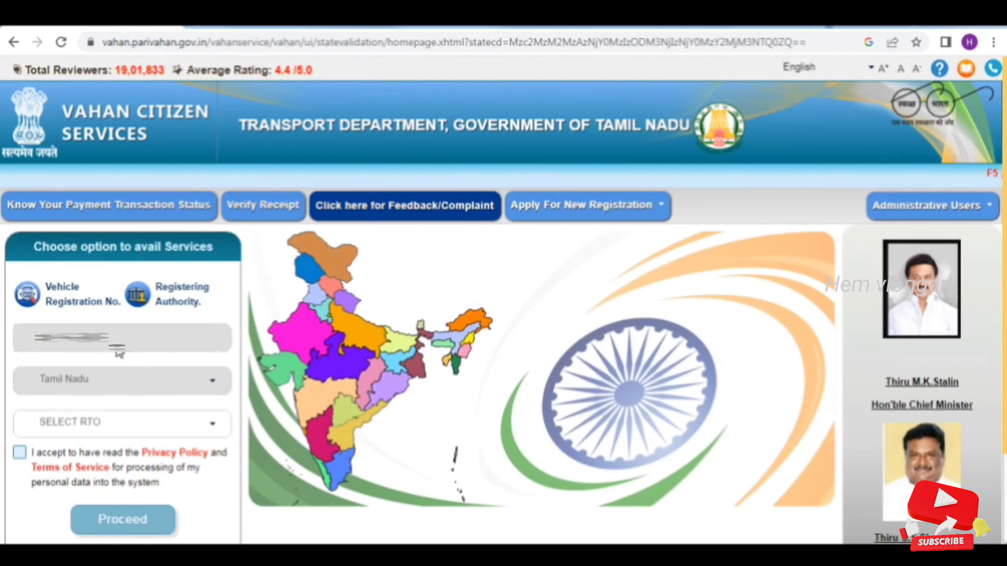
# Choose to continue by Vehicle Registration No. and reload the VAHAN home page
pyautogui.click(68, 314)
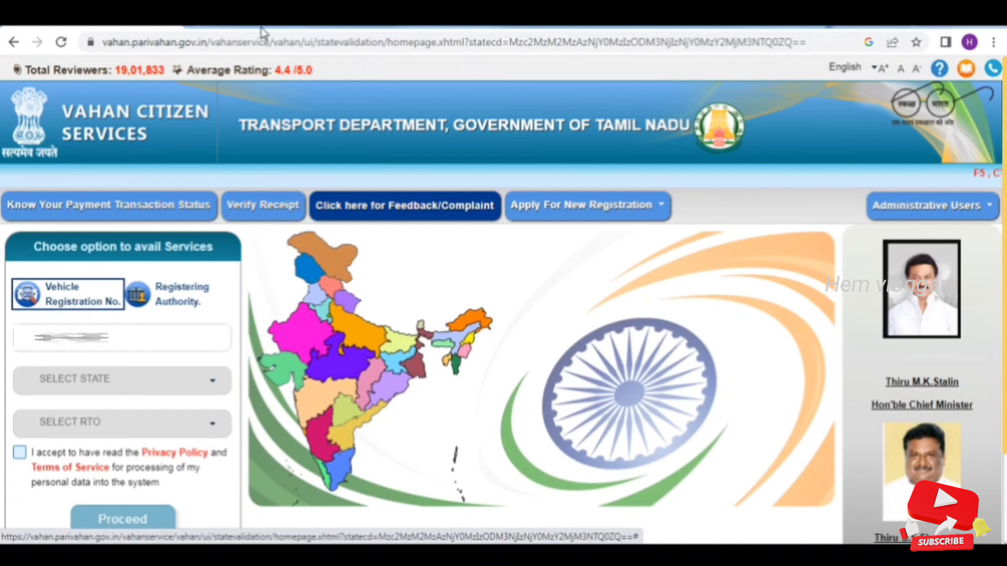
pyautogui.click(276, 42)
pyautogui.press('Return')
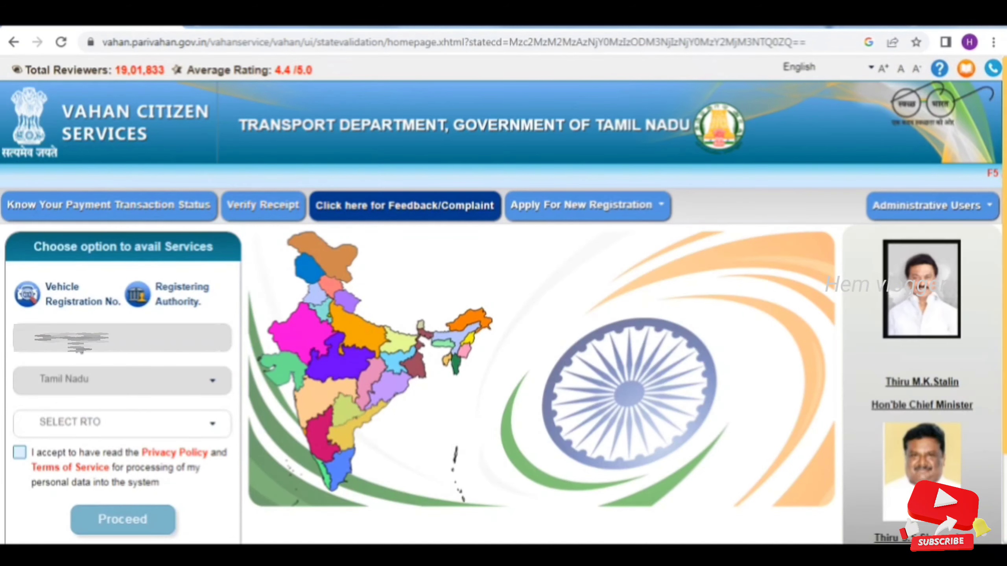
# Accept the privacy terms, proceed, and acknowledge the authentication-modes notice
pyautogui.click(20, 455)
pyautogui.click(123, 523)
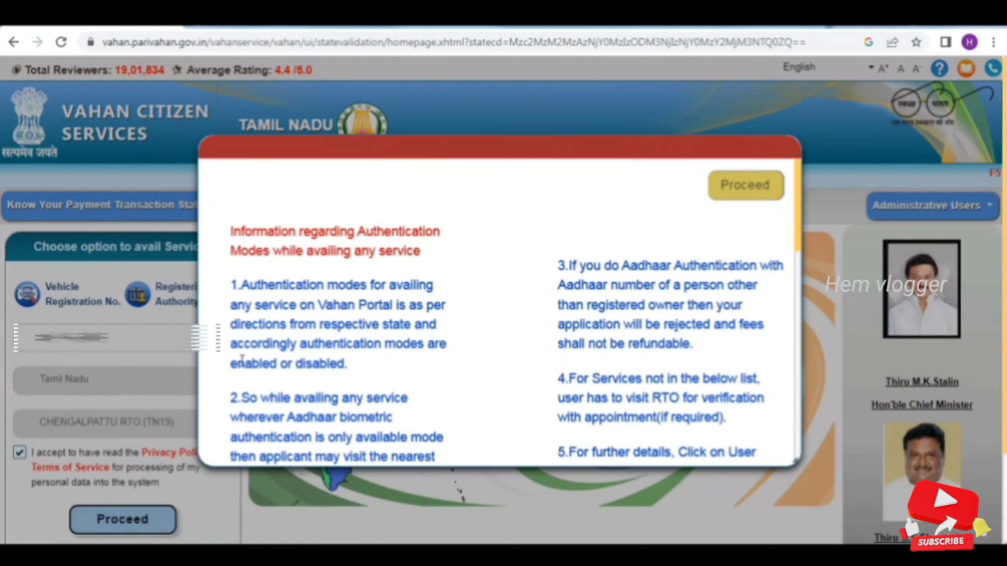
pyautogui.click(742, 186)
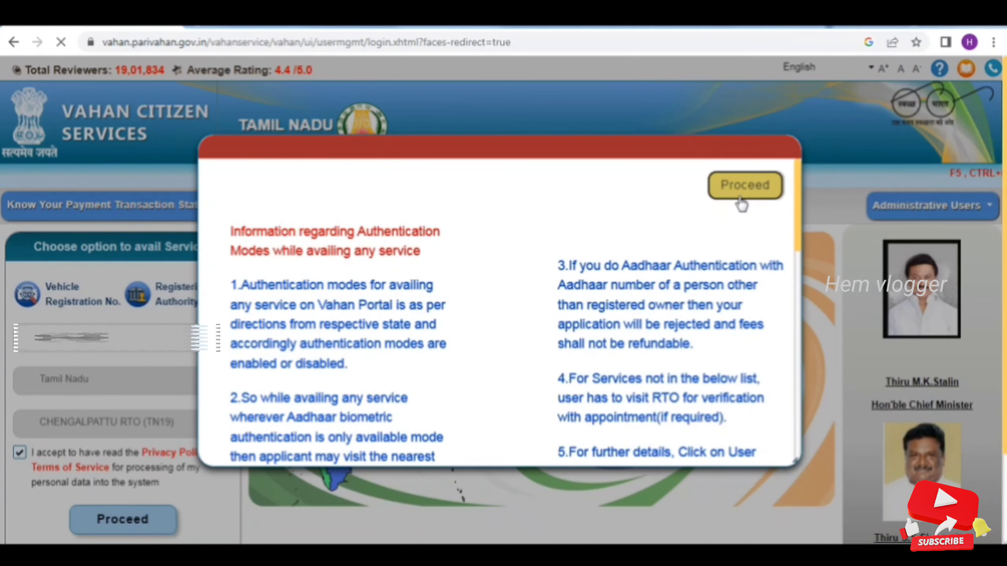
# Open Status > Add Pending/Modify Uploaded documents > Upload Pending Documents
pyautogui.scroll(-3, 717, 269)
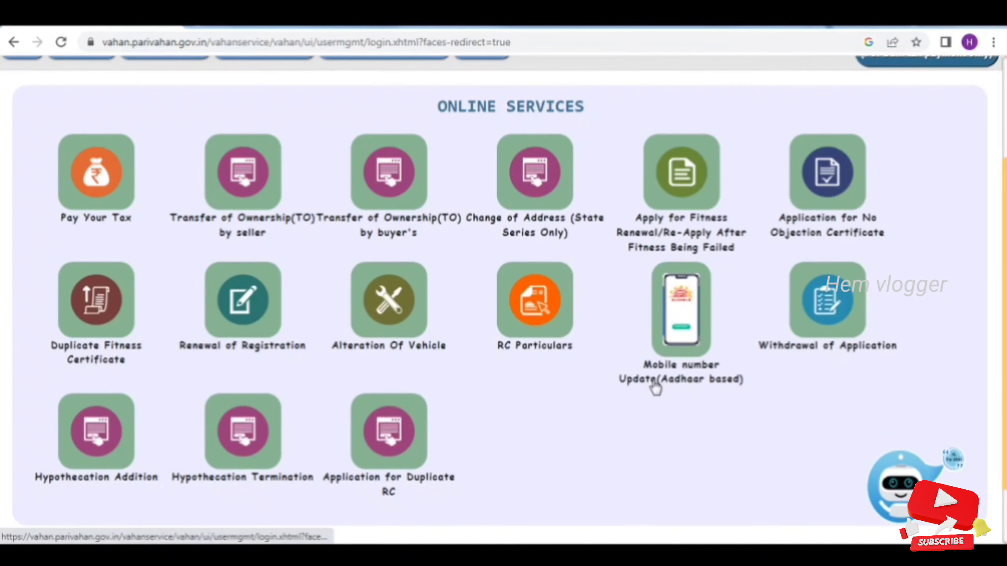
pyautogui.scroll(3, 654, 385)
pyautogui.click(490, 195)
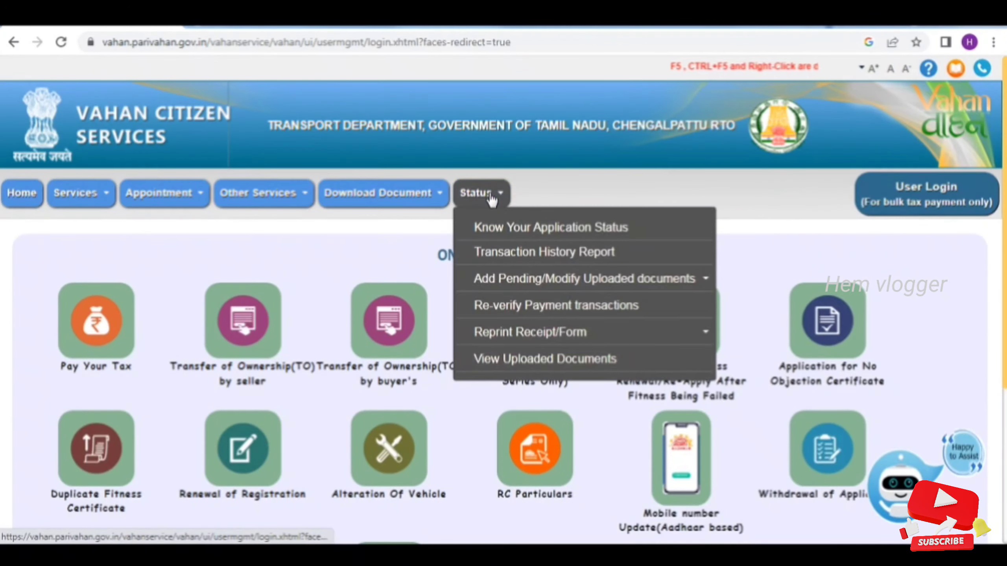
pyautogui.moveTo(562, 271)
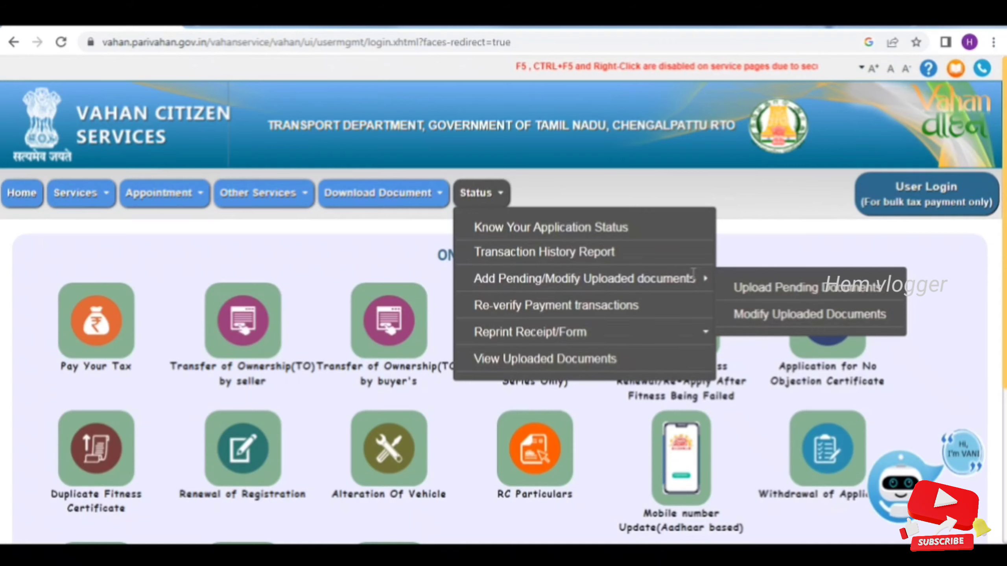
pyautogui.click(785, 288)
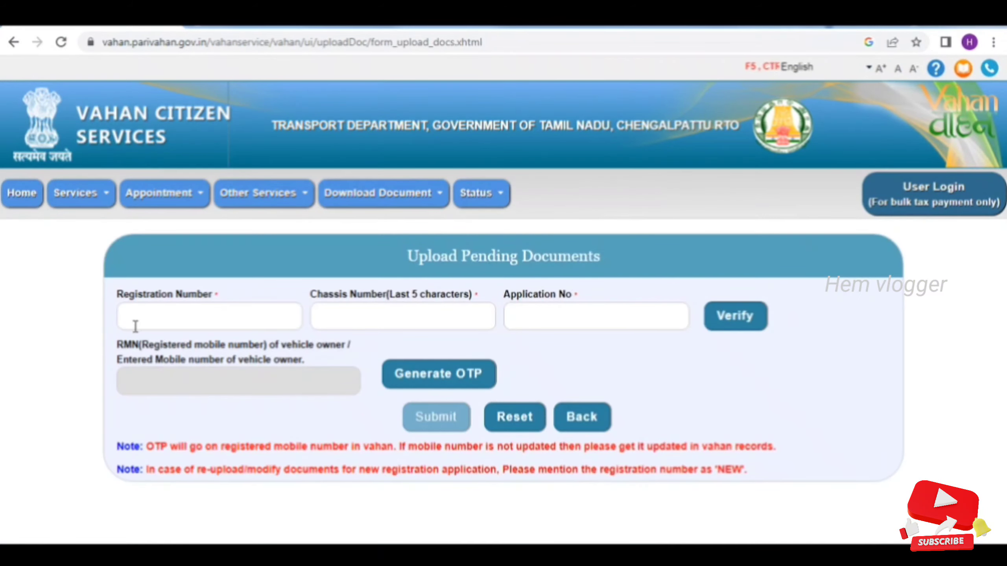
# Visit the Registration, Chassis and Application No fields, then switch to Know Your Application Status
pyautogui.click(139, 319)
pyautogui.click(403, 325)
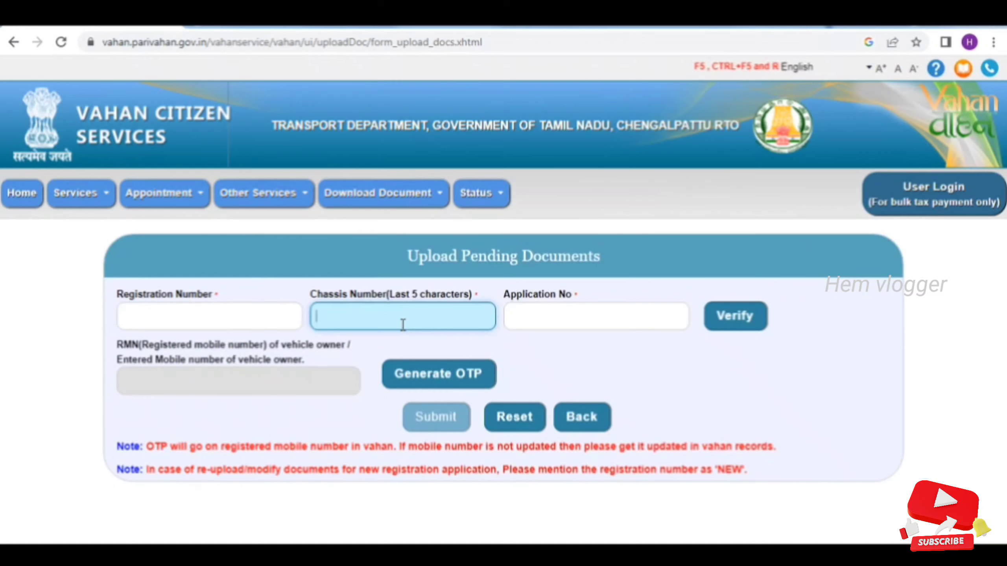
pyautogui.click(641, 315)
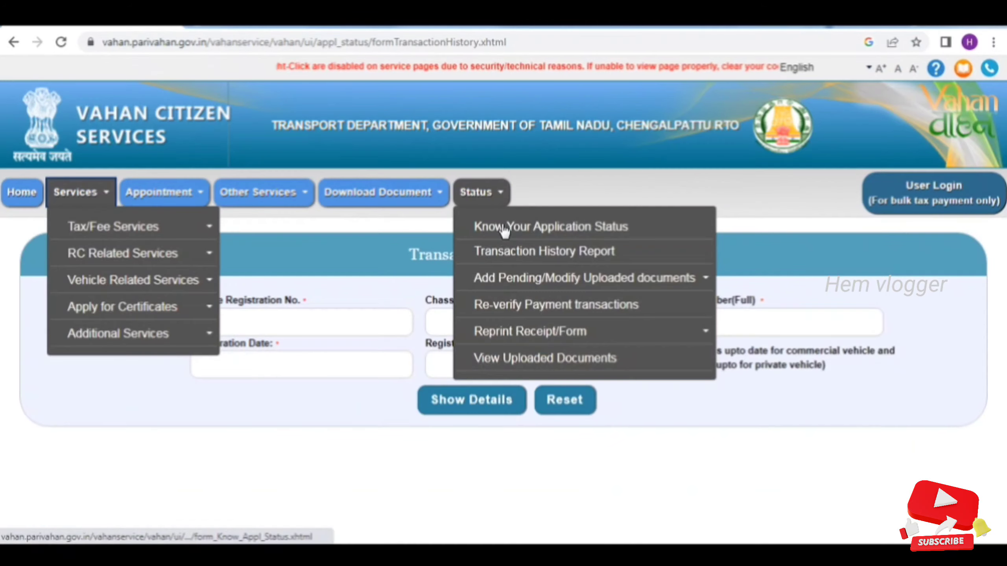
pyautogui.click(525, 226)
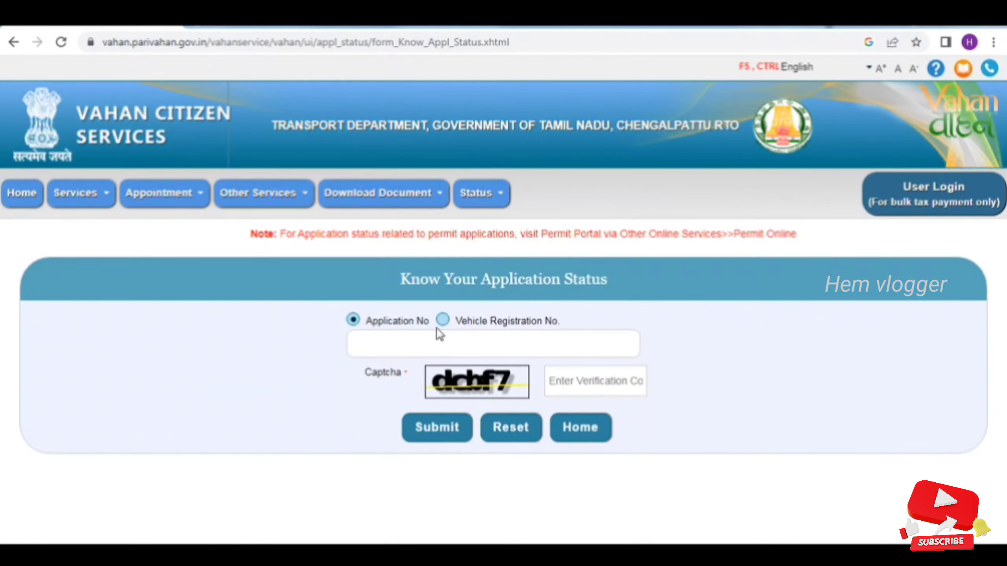
# Search application status by the vehicle registration number and the captcha to list its applications
pyautogui.click(451, 343)
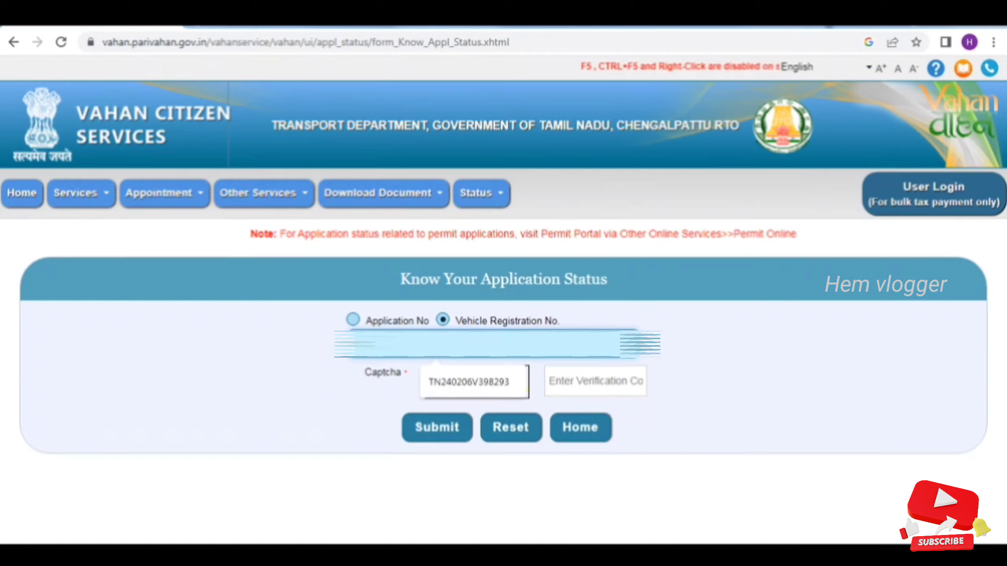
pyautogui.write('1')
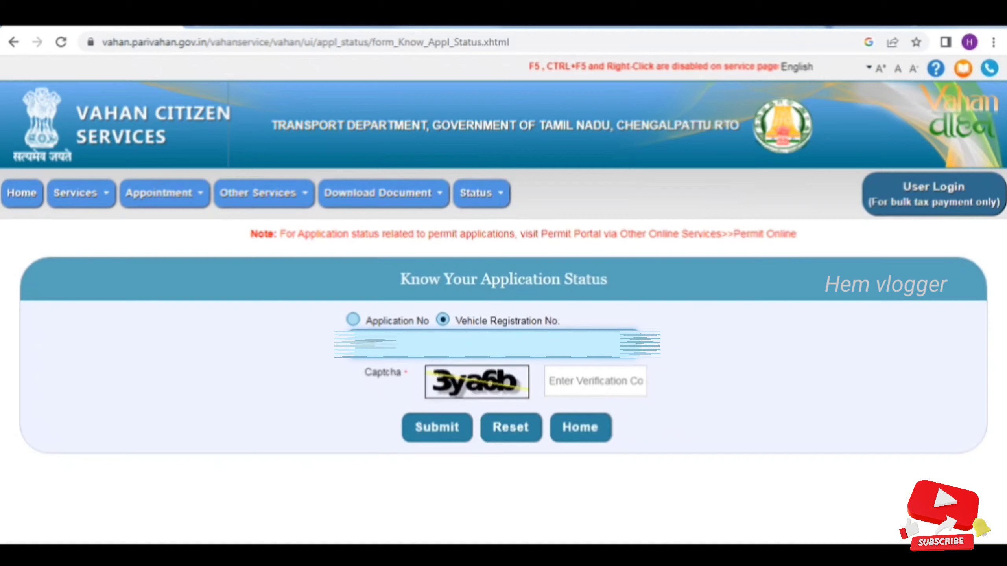
pyautogui.write('9')
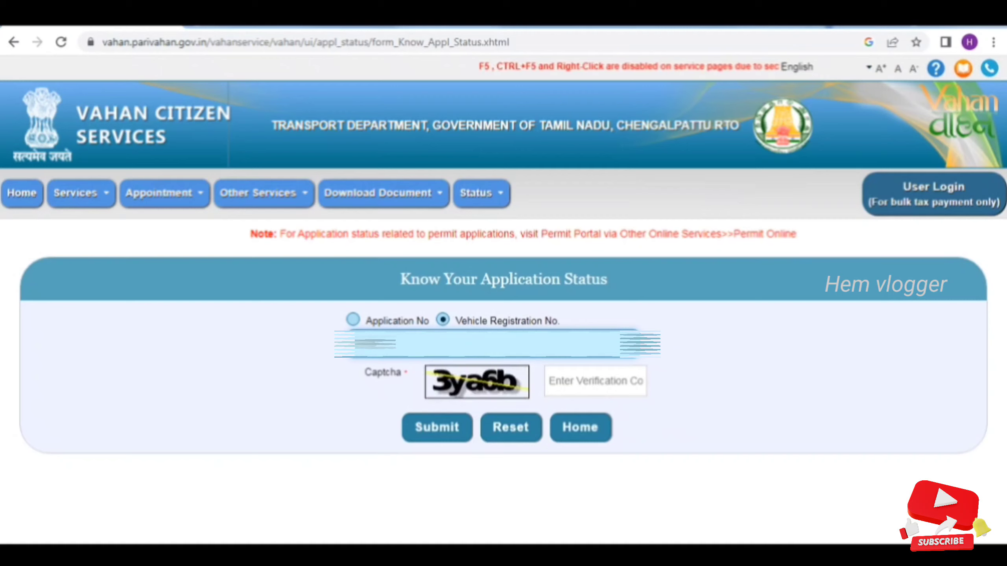
pyautogui.write('19')
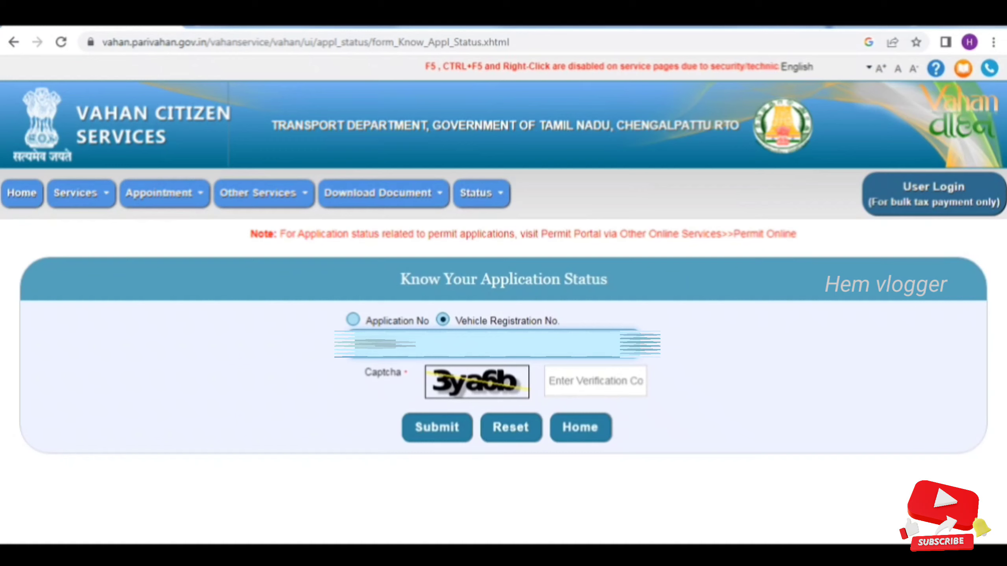
pyautogui.click(562, 375)
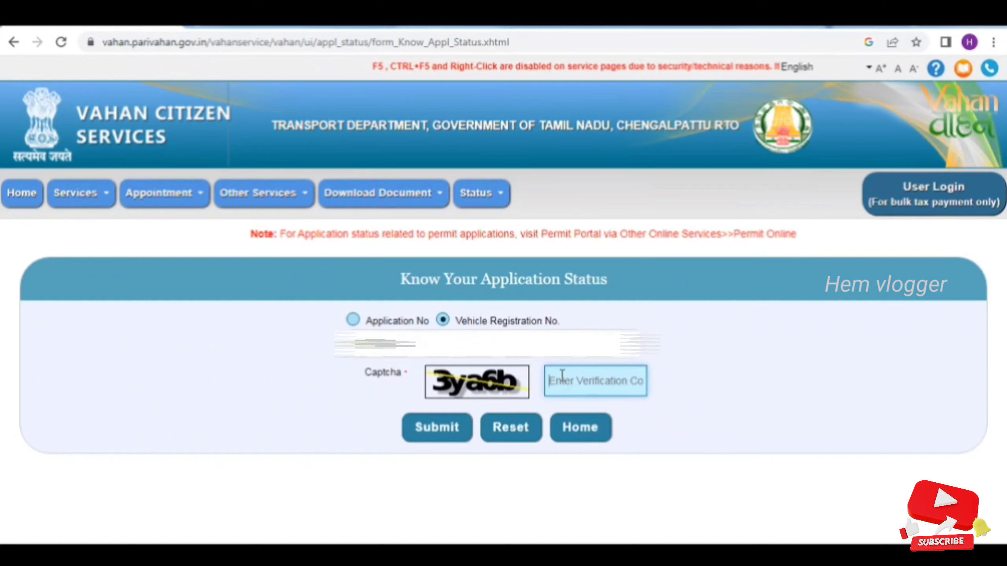
pyautogui.write('3ya')
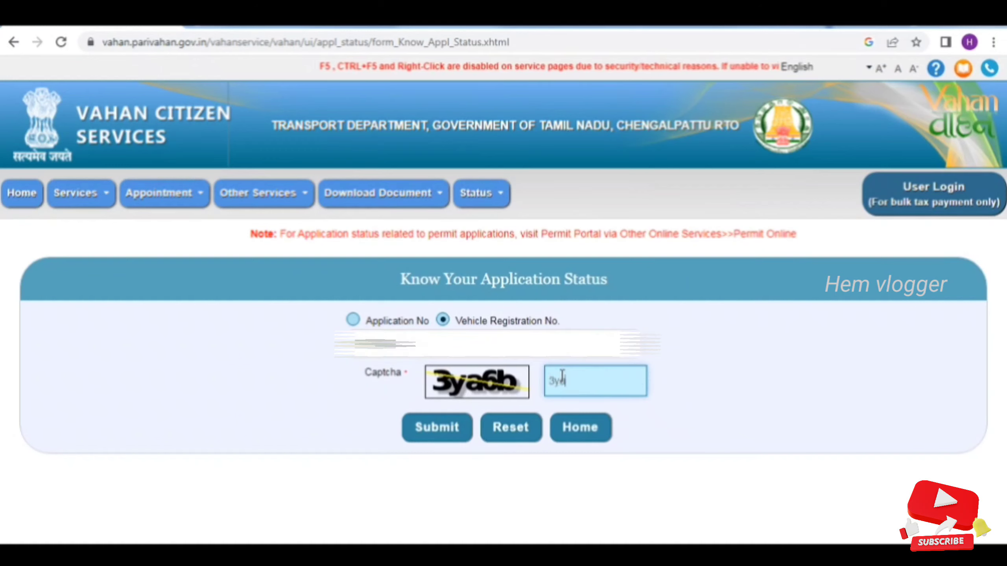
pyautogui.write('6b')
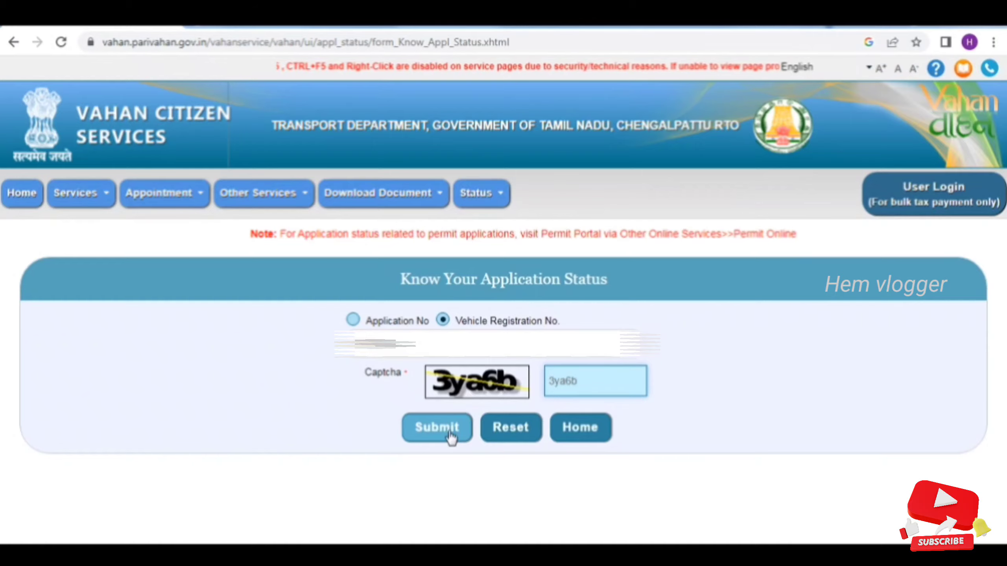
pyautogui.click(450, 433)
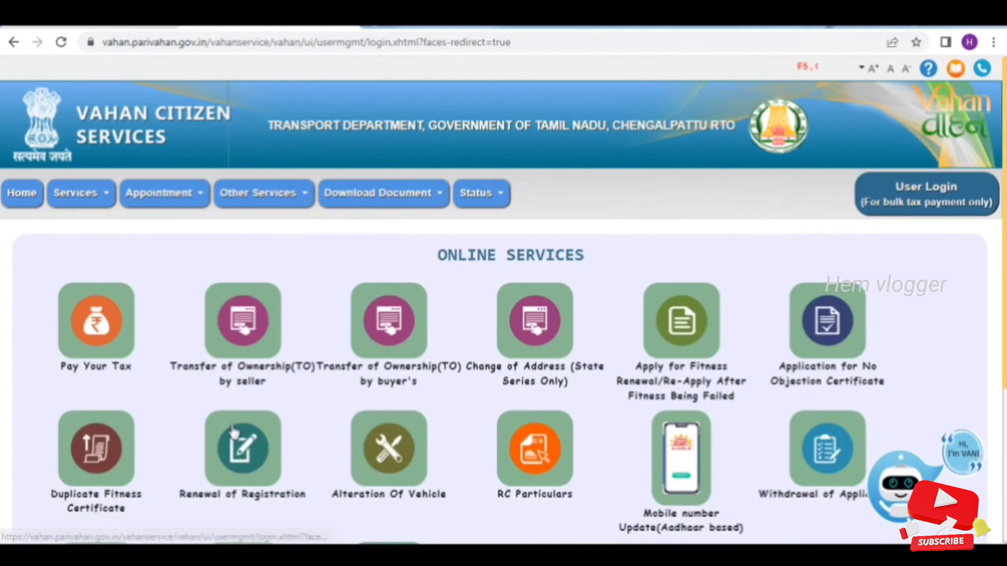
# Start Hypothecation Termination, verify the vehicle details, copy the pending application number from the warning, then close it
pyautogui.scroll(-5, 278, 456)
pyautogui.click(234, 341)
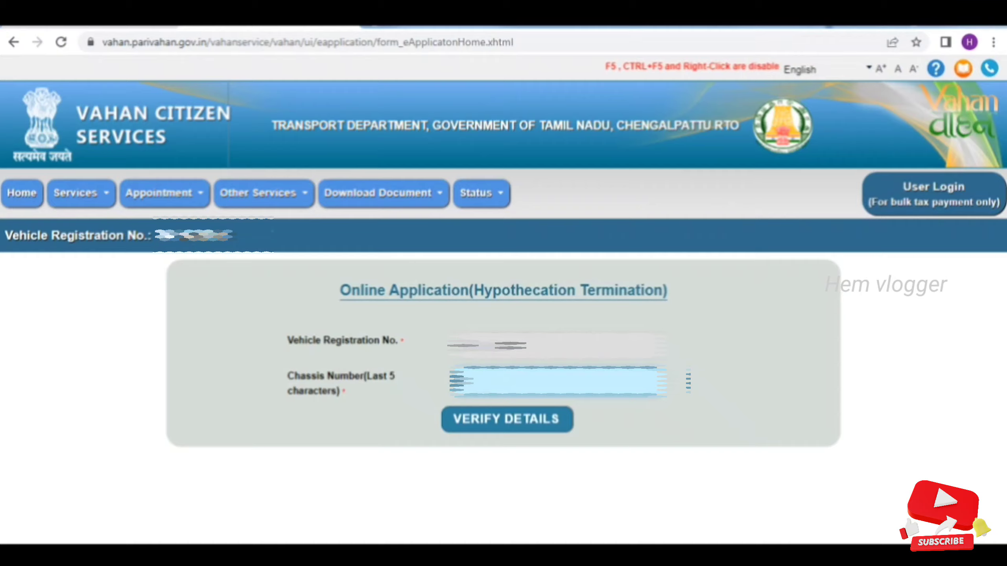
pyautogui.press('Return')
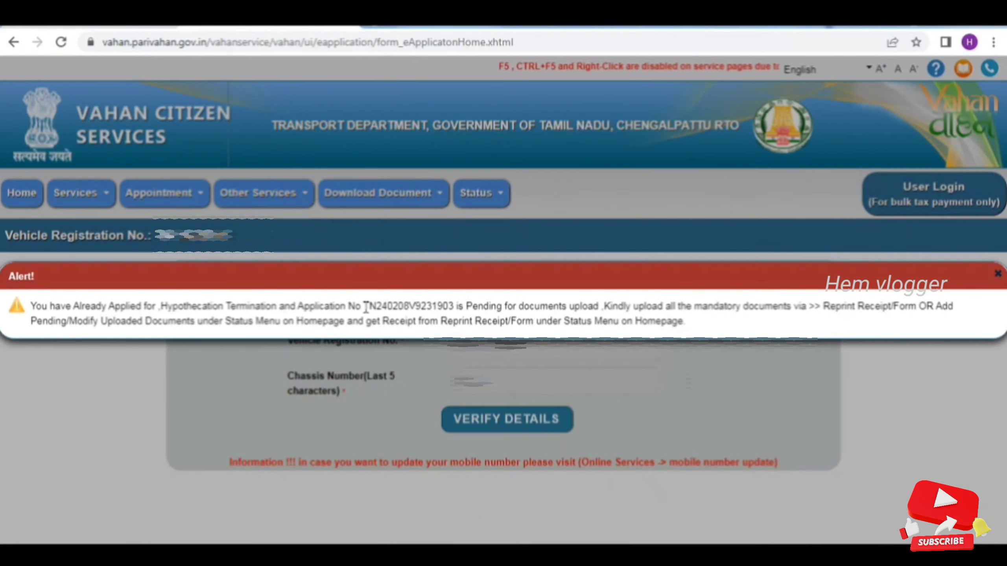
pyautogui.moveTo(366, 306); pyautogui.dragTo(456, 306)
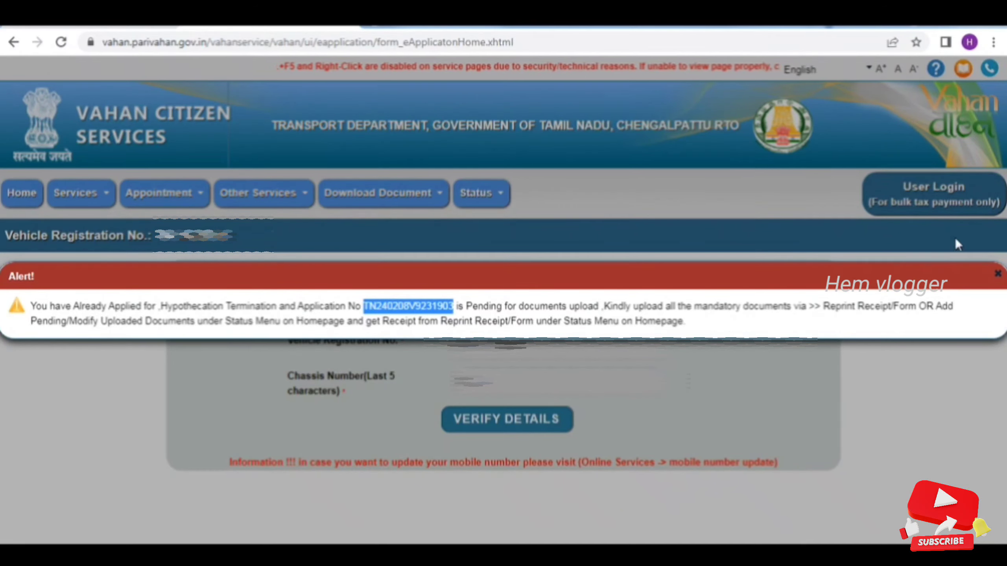
pyautogui.click(998, 274)
# Reopen Status > Add Pending/Modify Uploaded documents > Upload Pending Documents
pyautogui.click(481, 193)
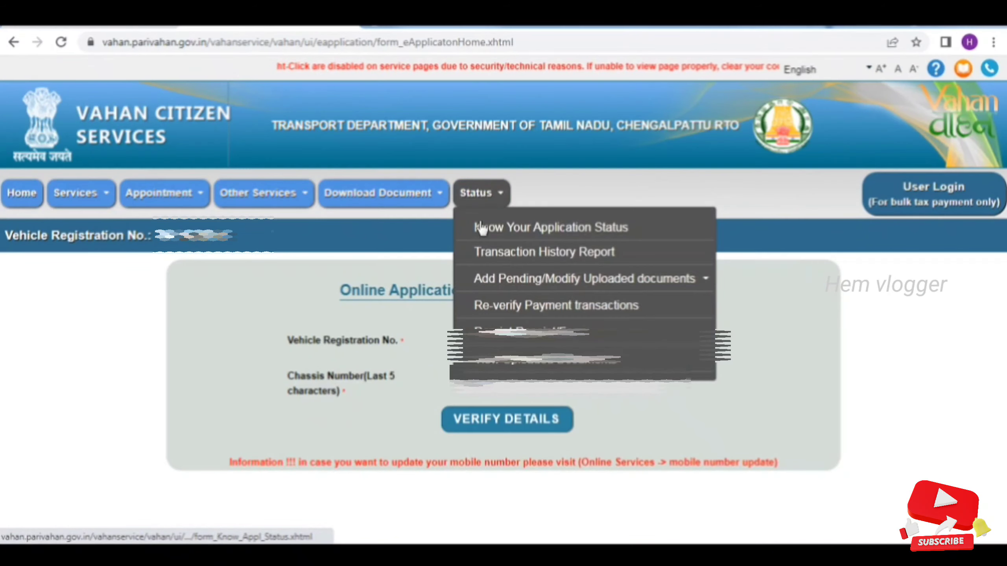
pyautogui.moveTo(674, 278)
pyautogui.click(791, 289)
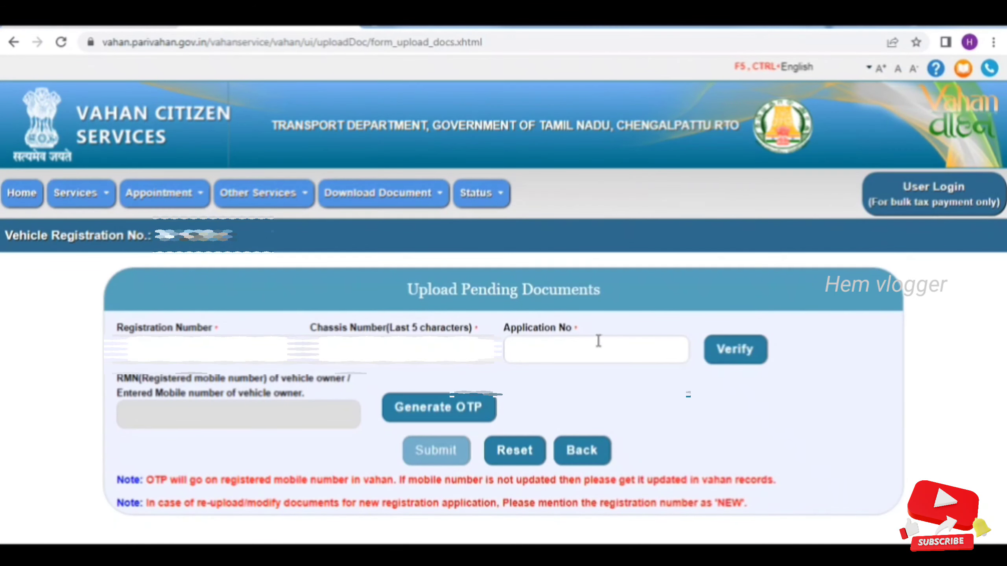
# Paste the pending application number, fill the registration number and last five chassis characters, and verify
pyautogui.click(598, 343)
pyautogui.click(208, 350)
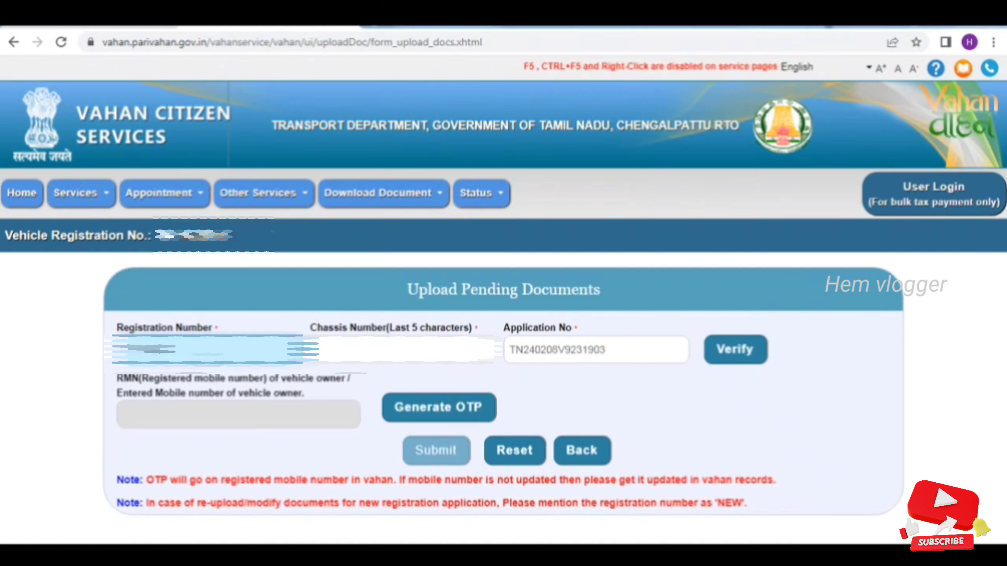
pyautogui.click(402, 350)
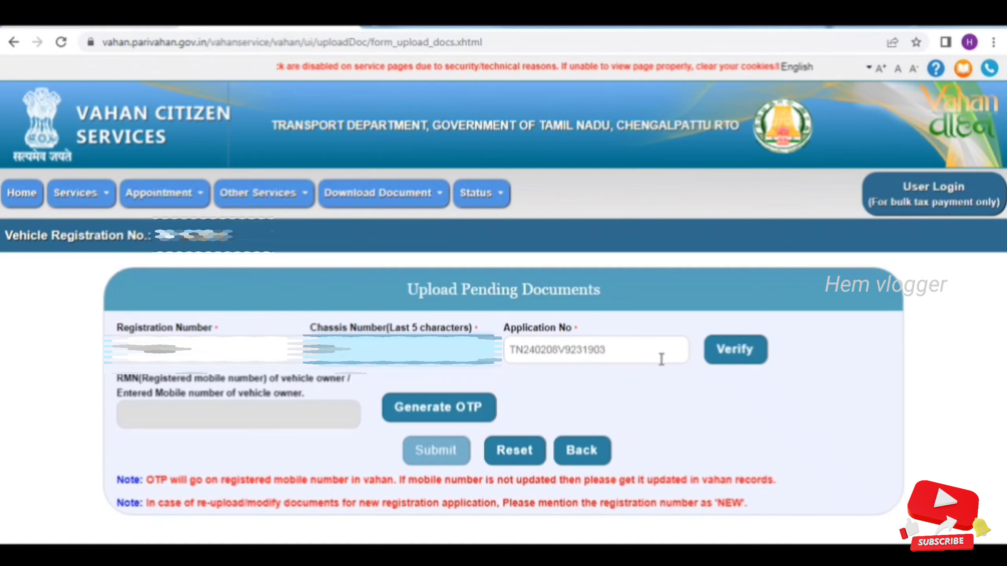
pyautogui.click(651, 350)
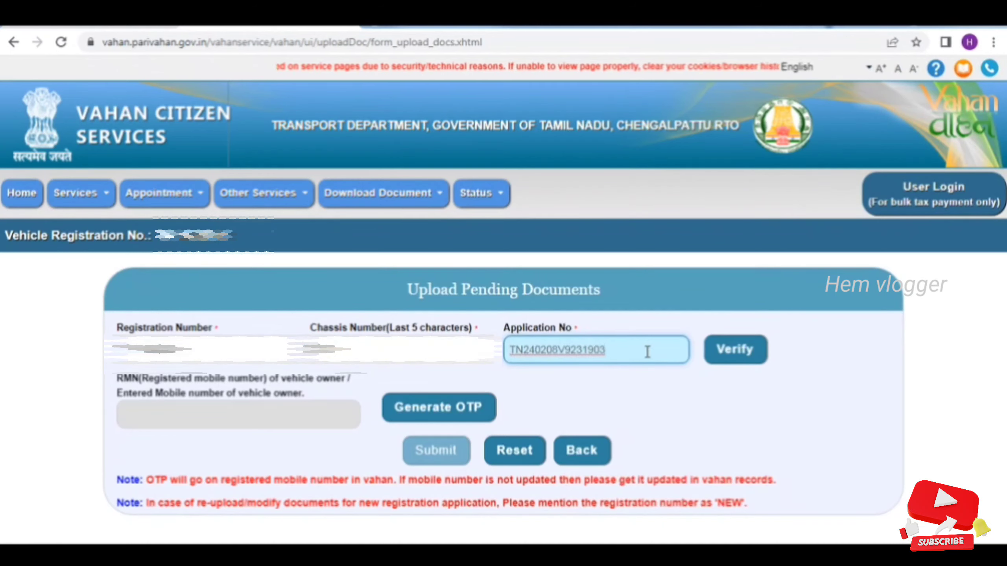
pyautogui.click(757, 356)
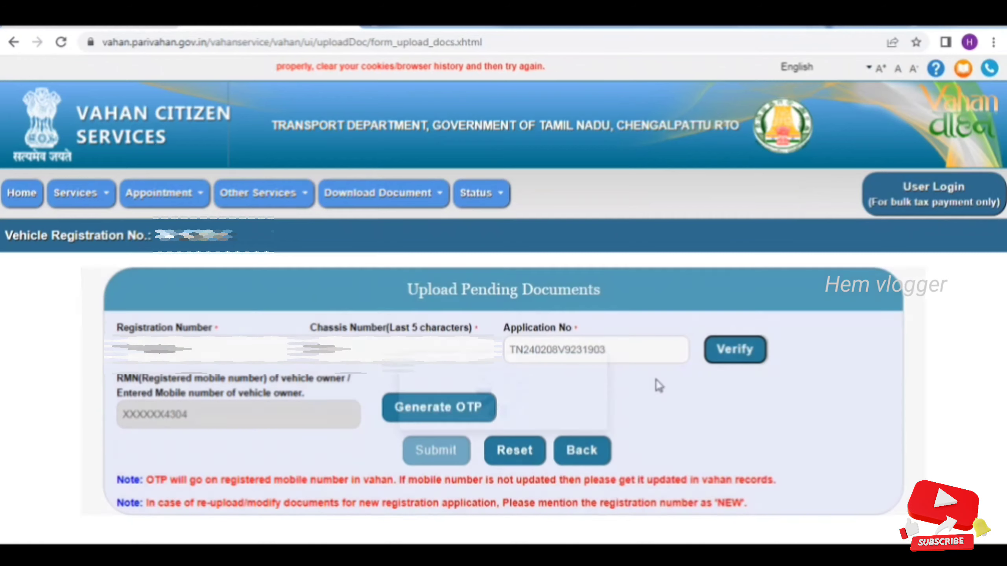
# Generate an OTP, enter the received code and submit it to reach Owner Information
pyautogui.click(423, 413)
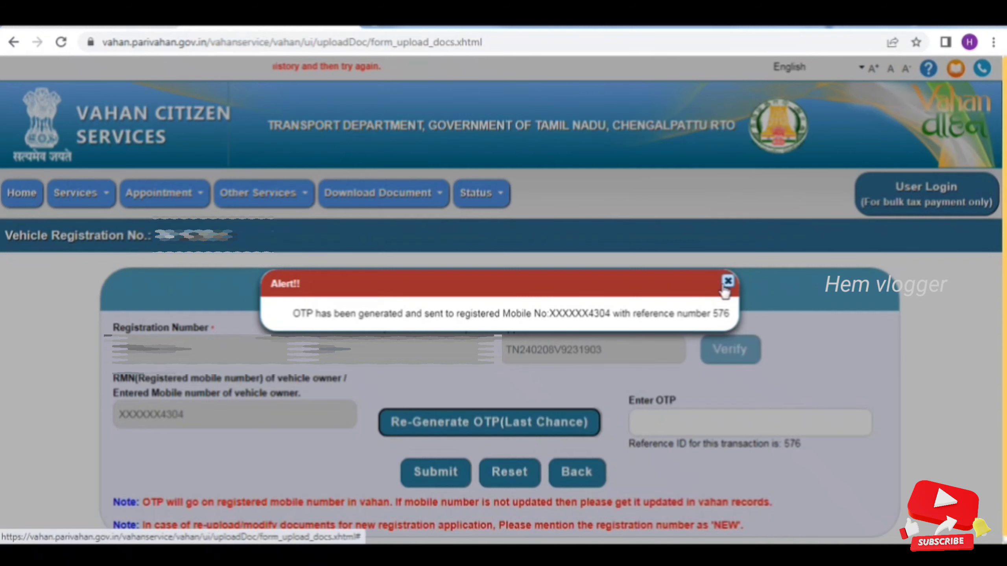
pyautogui.click(725, 289)
pyautogui.click(679, 423)
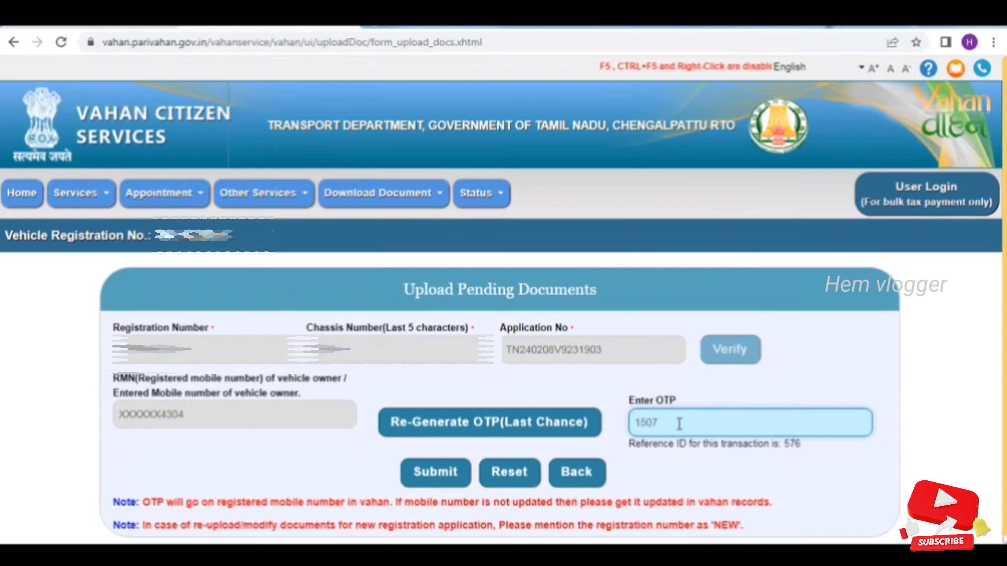
pyautogui.click(424, 477)
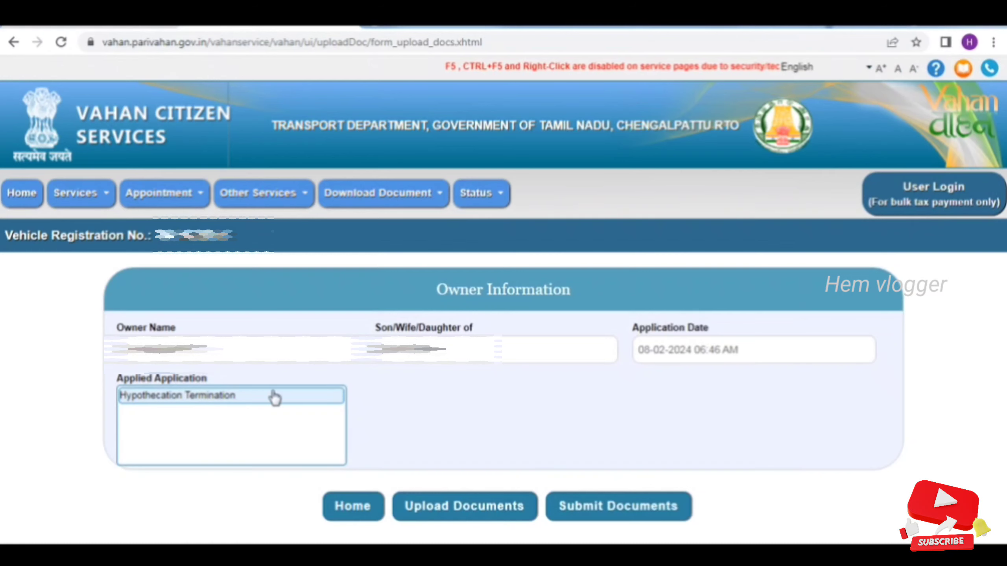
# Start Upload Documents and accept the disclaimer to reach the Document Management System
pyautogui.click(504, 516)
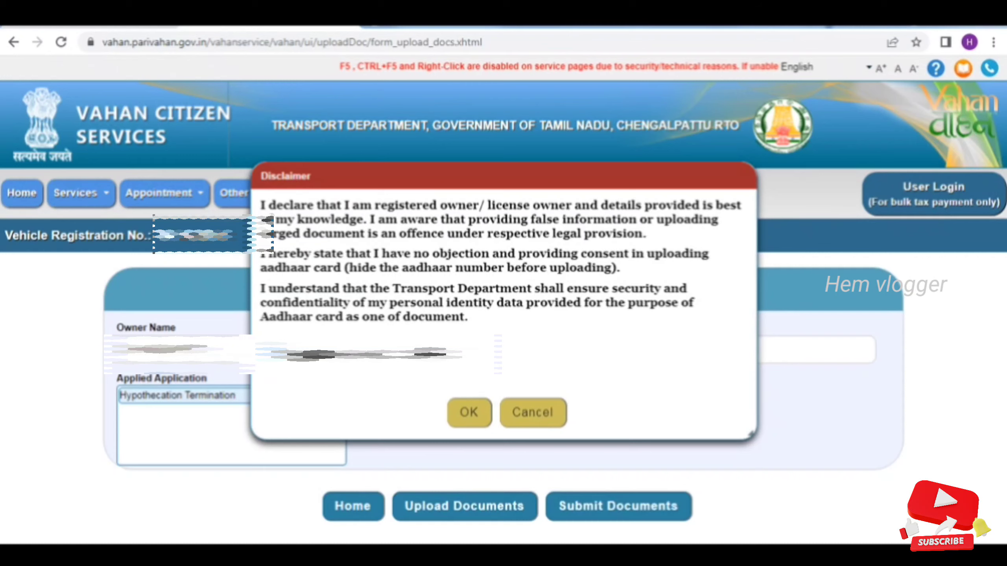
pyautogui.click(472, 417)
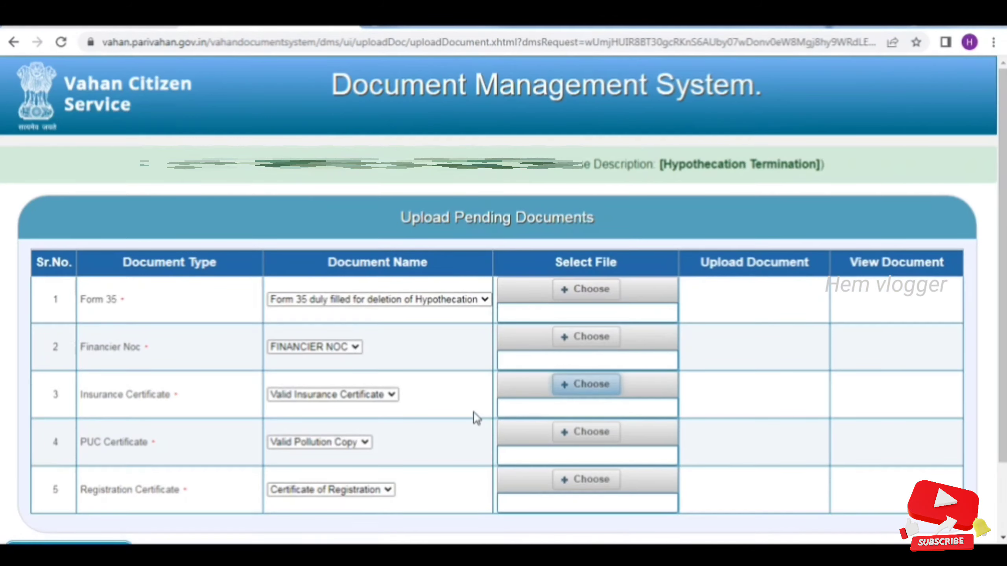
# Attach the Form 35 PDF to the Form 35 row
pyautogui.click(591, 293)
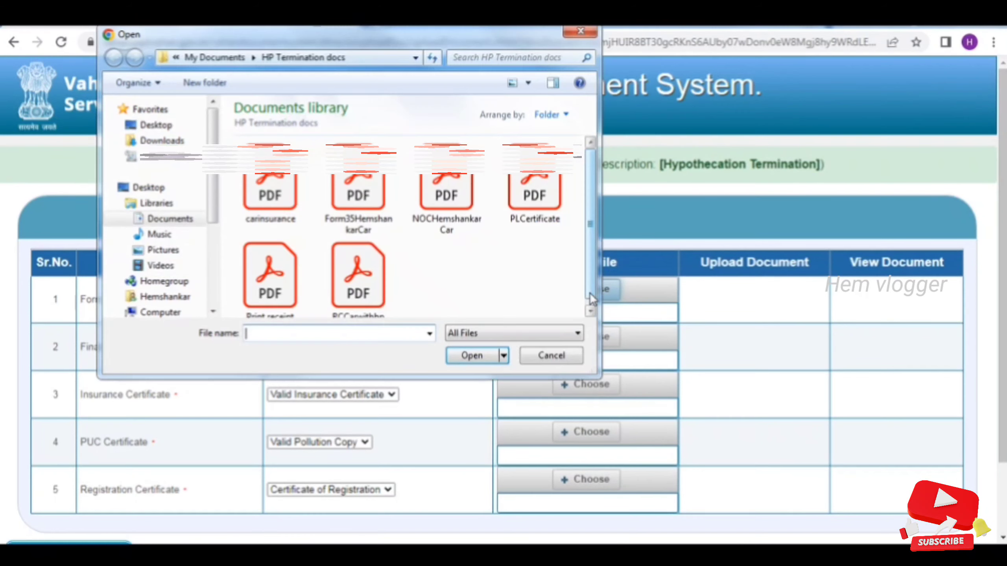
pyautogui.click(591, 30)
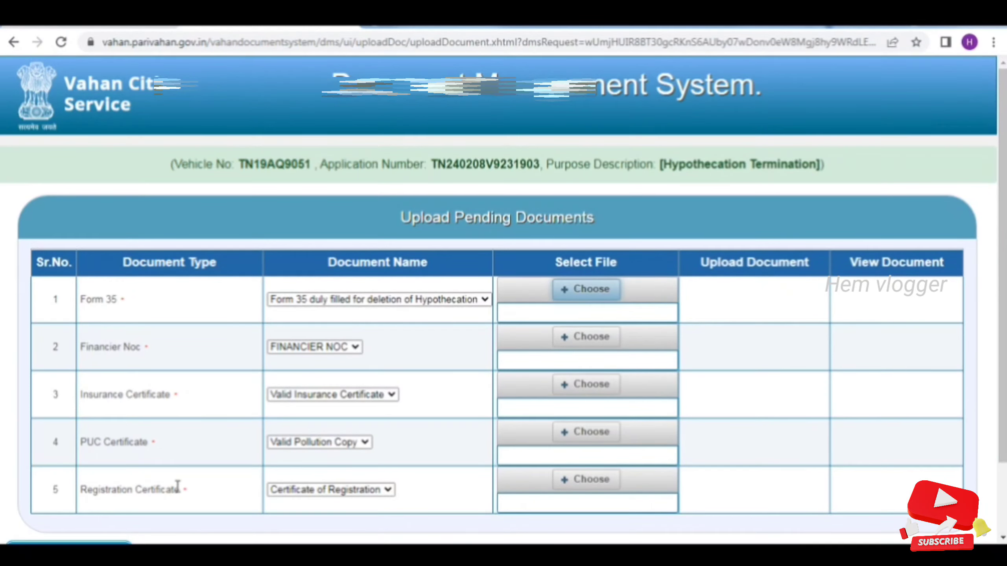
pyautogui.scroll(-1, 178, 486)
pyautogui.scroll(1, 216, 357)
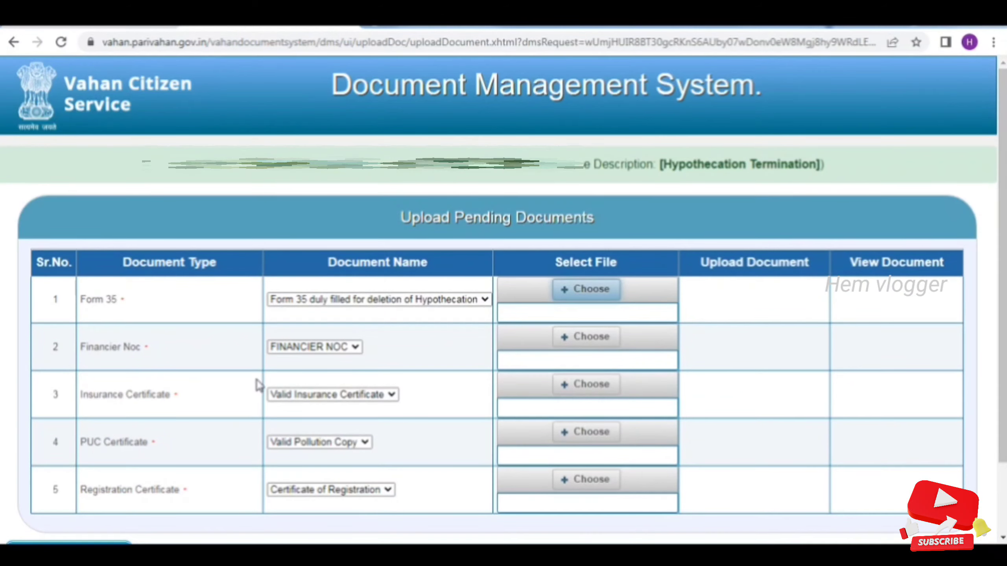
pyautogui.click(600, 302)
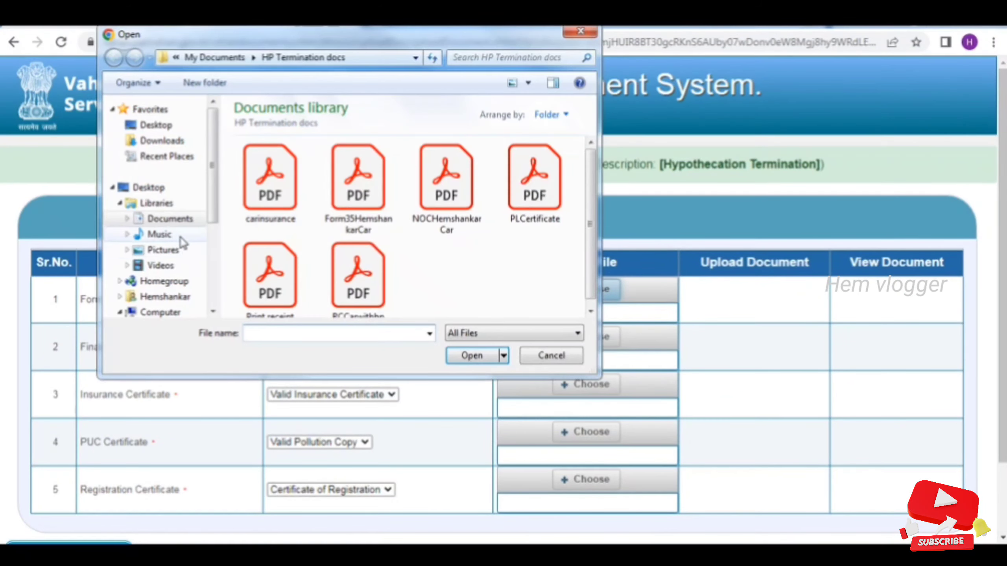
pyautogui.click(353, 180)
pyautogui.click(470, 356)
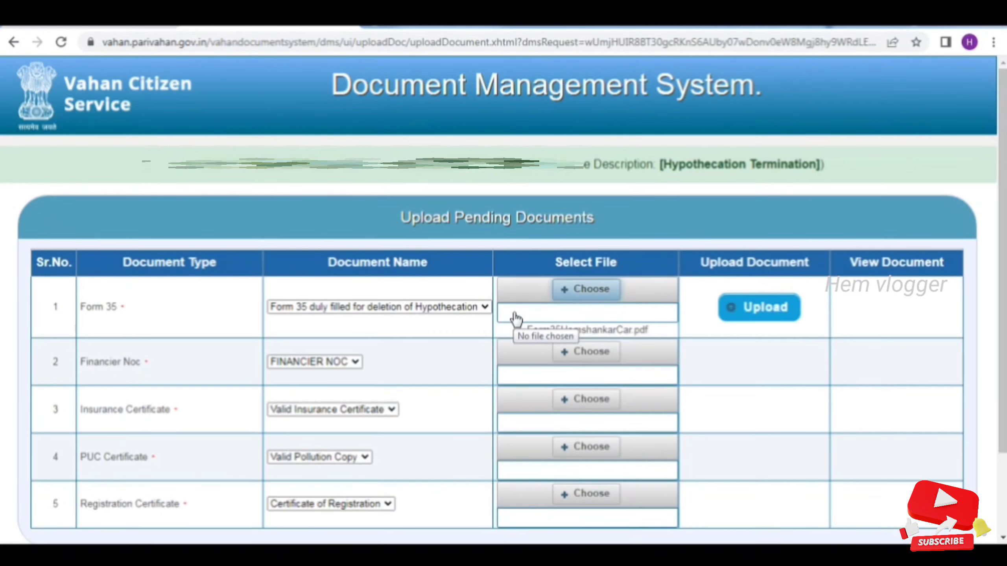
# Attach the financier NOC PDF and the car insurance PDF to their rows
pyautogui.click(559, 353)
pyautogui.click(456, 180)
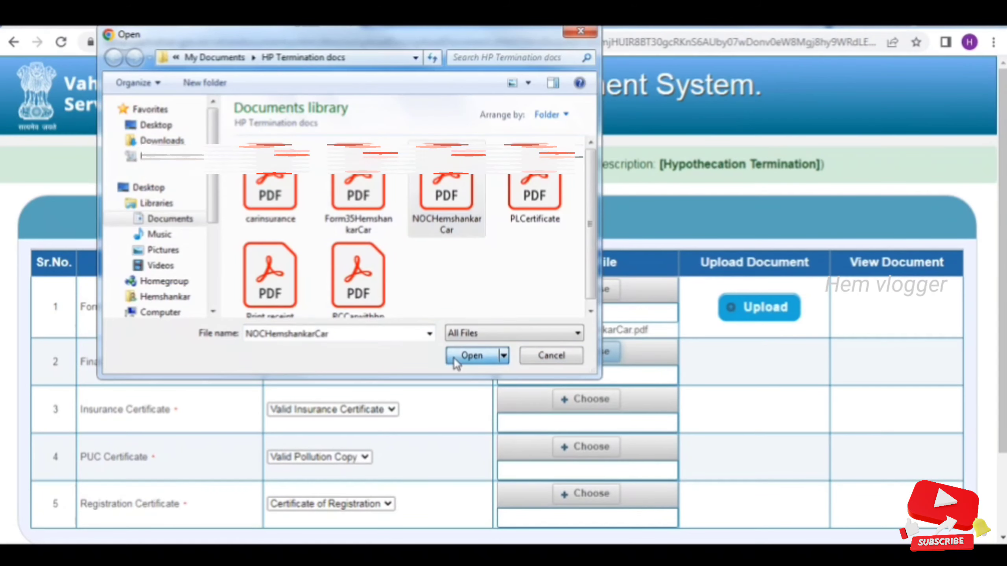
pyautogui.click(460, 355)
pyautogui.scroll(-2, 538, 427)
pyautogui.click(584, 343)
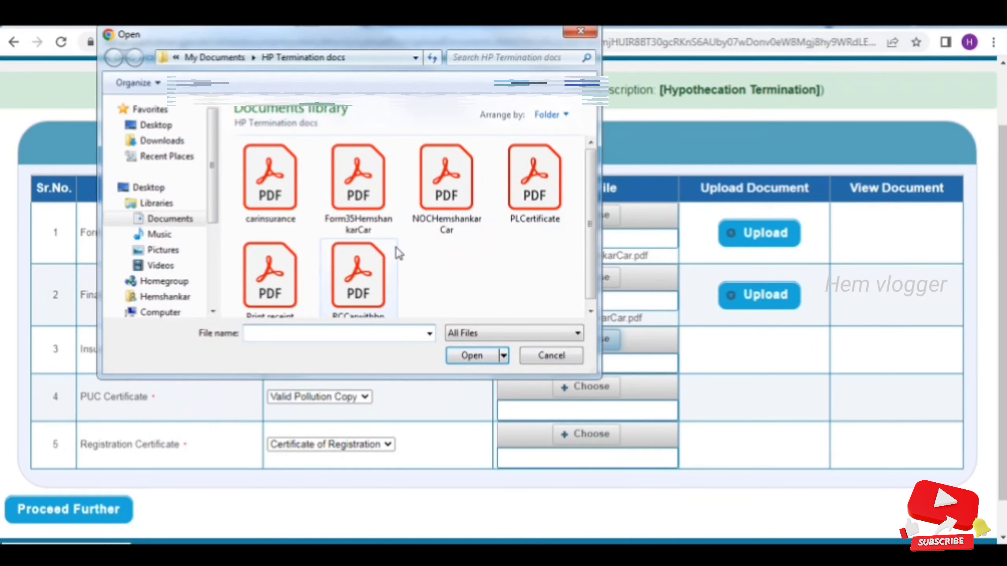
pyautogui.click(270, 181)
pyautogui.click(464, 358)
# Attach the PUC certificate PDF and RCCarwithhp.pdf to the PUC and Registration Certificate rows
pyautogui.click(587, 431)
pyautogui.click(535, 178)
pyautogui.click(472, 356)
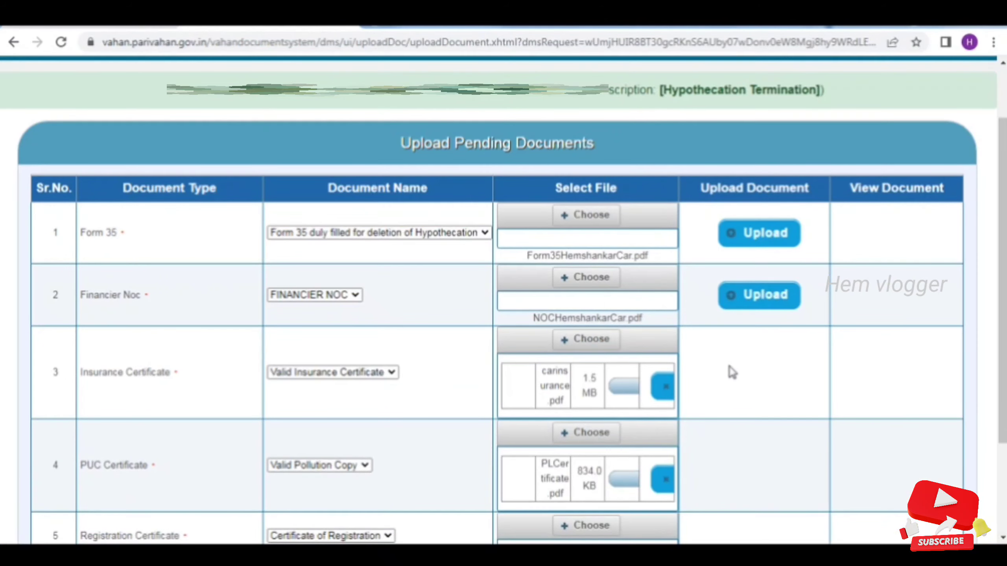
pyautogui.scroll(-3, 730, 371)
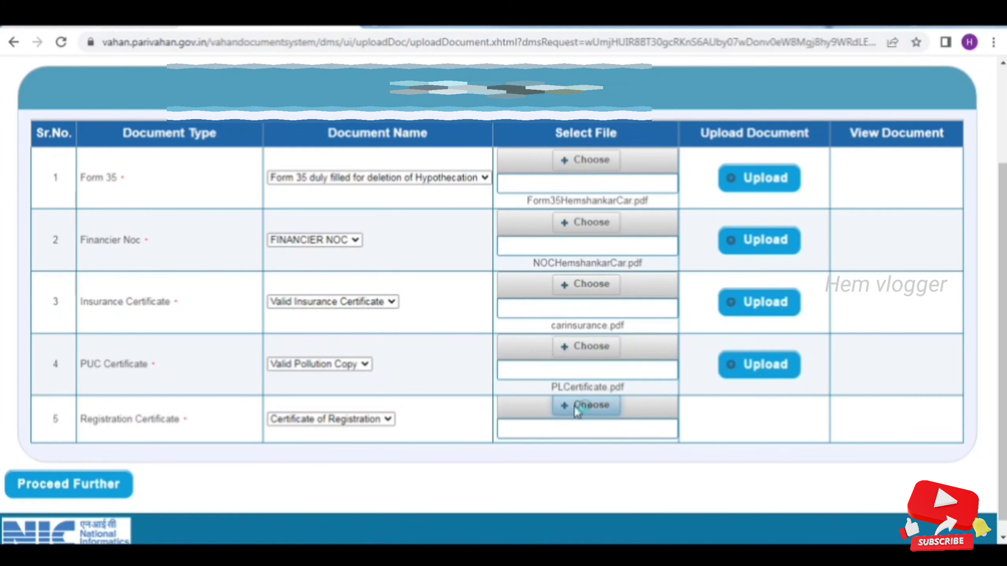
pyautogui.click(576, 407)
pyautogui.click(488, 356)
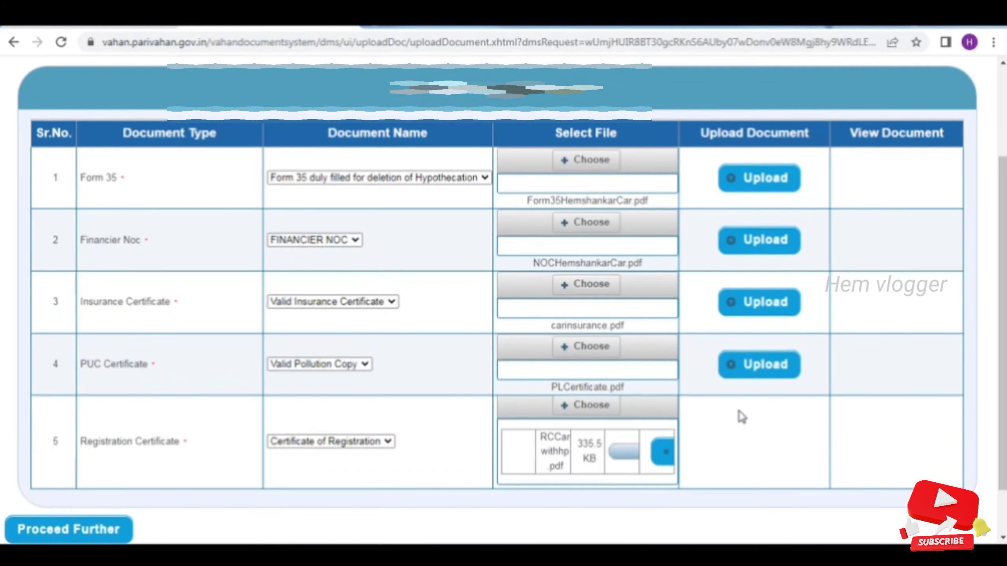
pyautogui.scroll(1, 766, 234)
# Try uploading Form 35 after agreeing to the terms, dismissing the invalid-file error
pyautogui.click(766, 235)
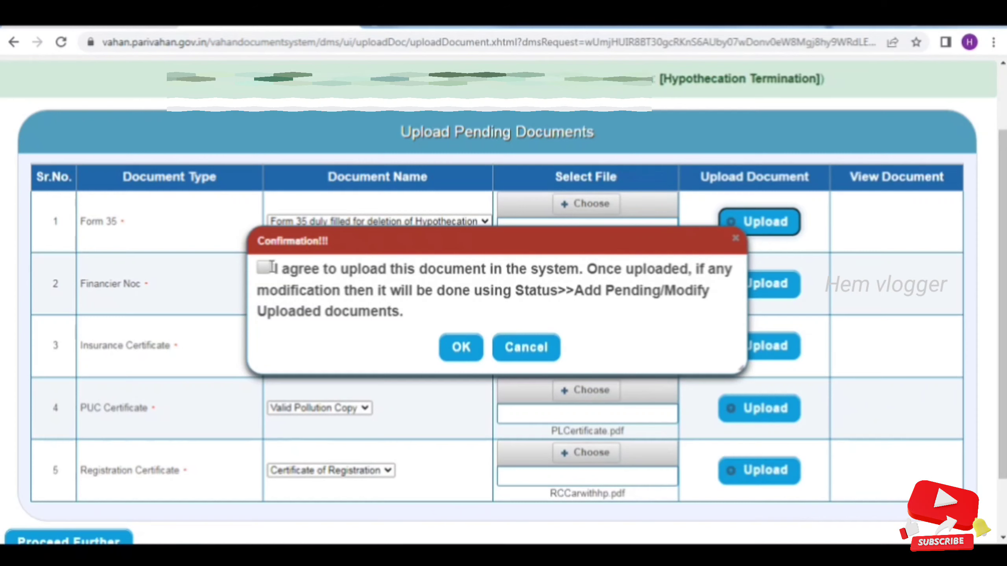
pyautogui.click(263, 268)
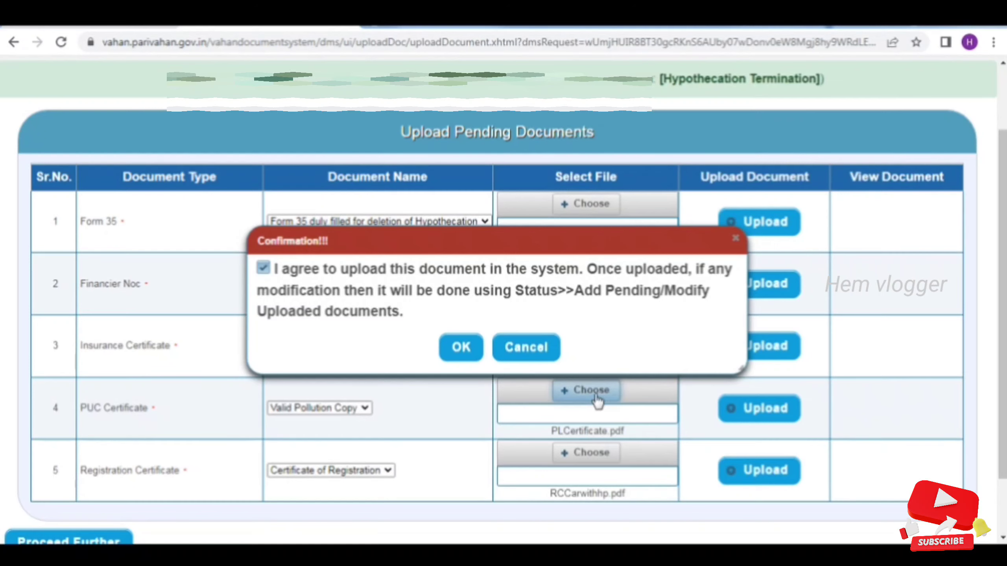
pyautogui.click(461, 347)
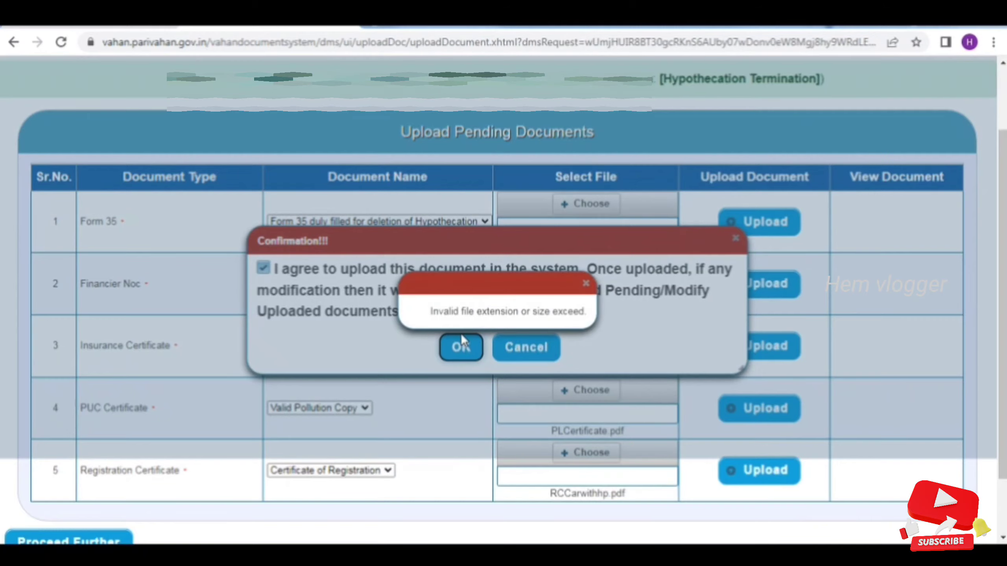
pyautogui.click(585, 284)
pyautogui.click(524, 347)
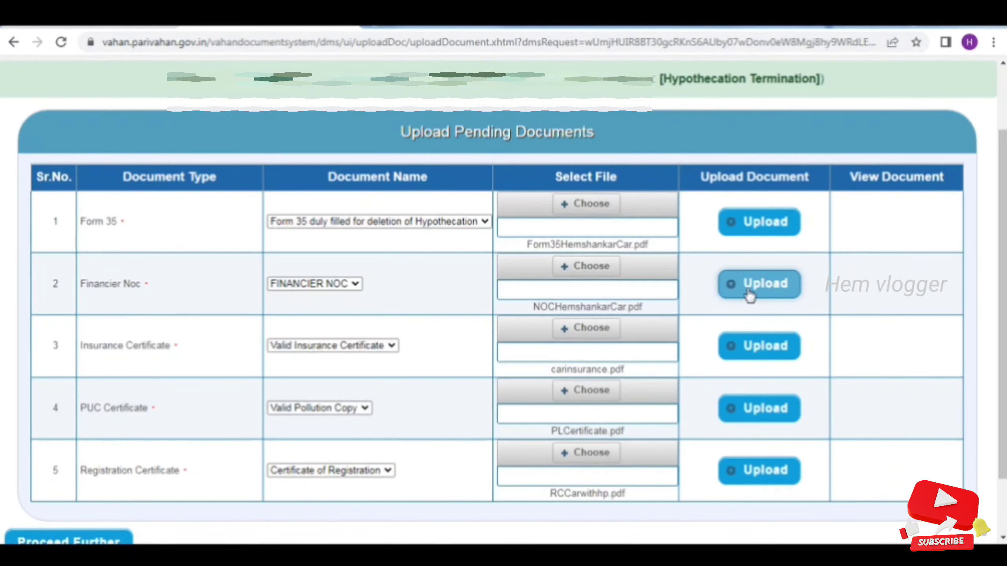
# Upload the Financier NOC, insurance, PUC and Registration Certificate documents
pyautogui.click(748, 292)
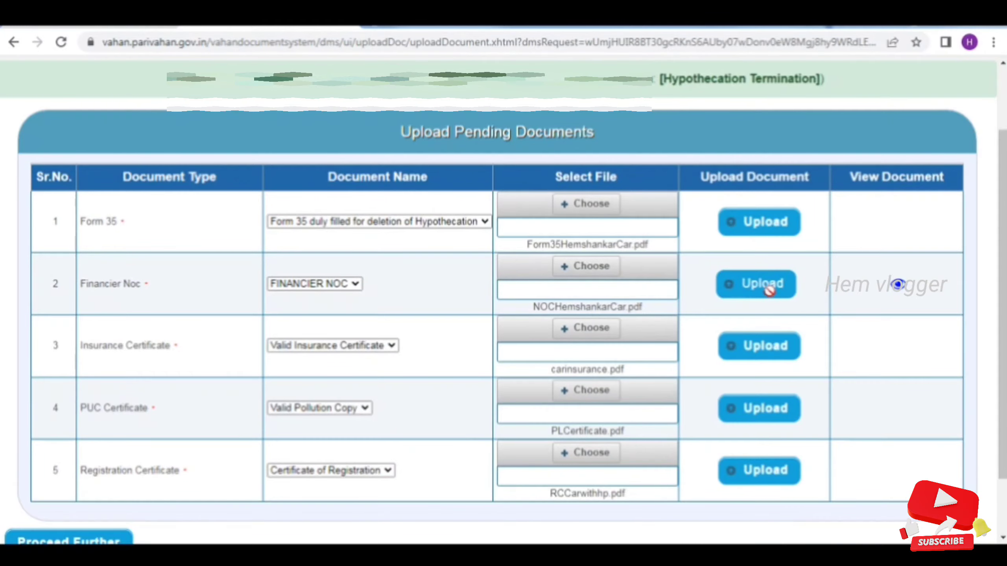
pyautogui.click(759, 346)
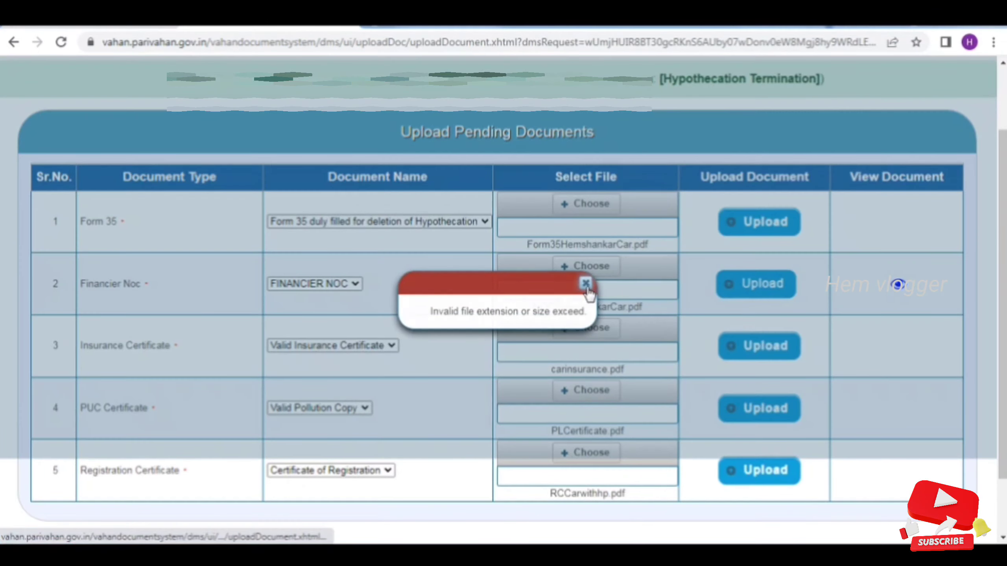
pyautogui.click(586, 283)
pyautogui.click(760, 408)
pyautogui.click(759, 471)
pyautogui.click(460, 348)
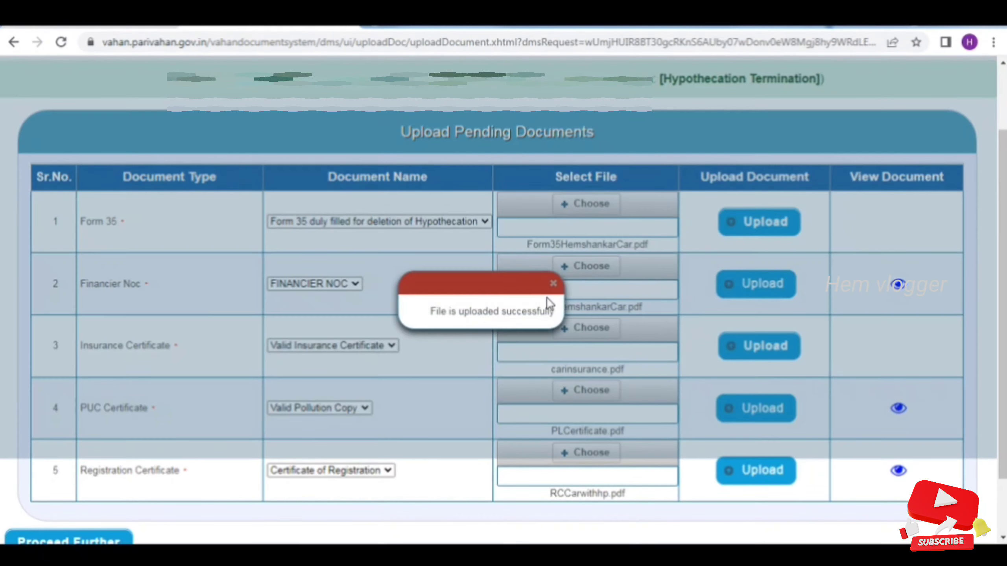
# Re-attach Form35.pdf for Form 35, upload it, and proceed to the Owner Information page
pyautogui.click(586, 204)
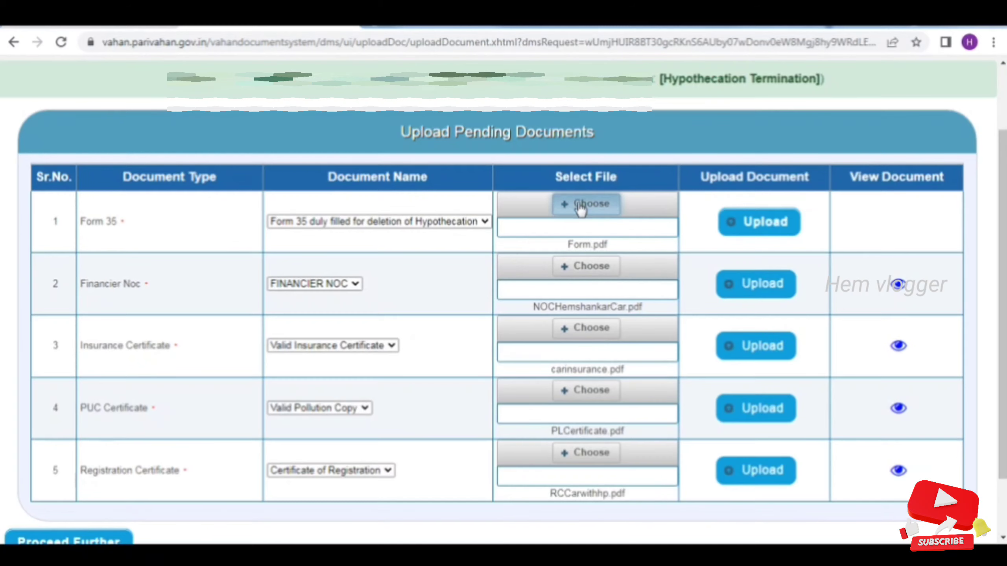
pyautogui.click(757, 238)
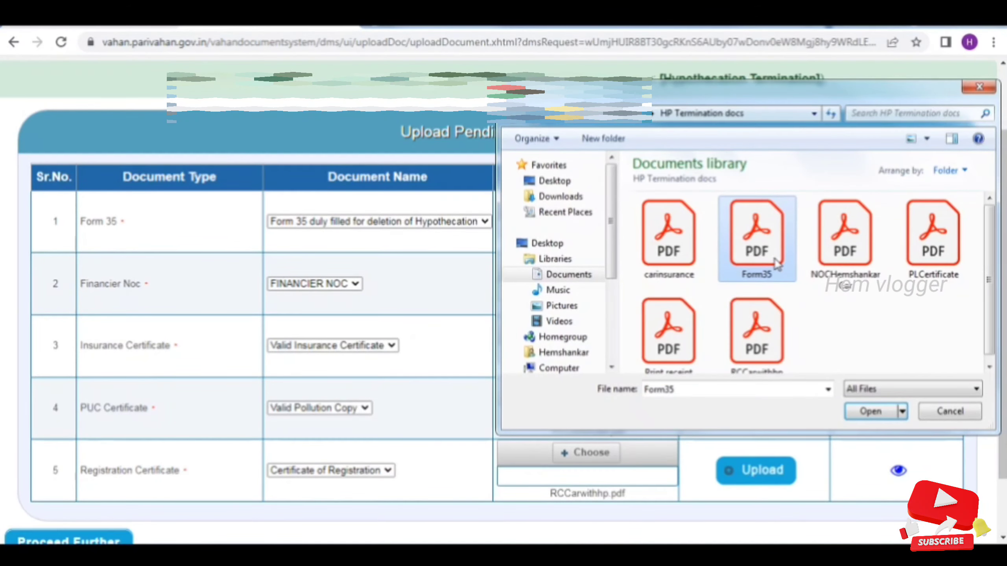
pyautogui.doubleClick(776, 264)
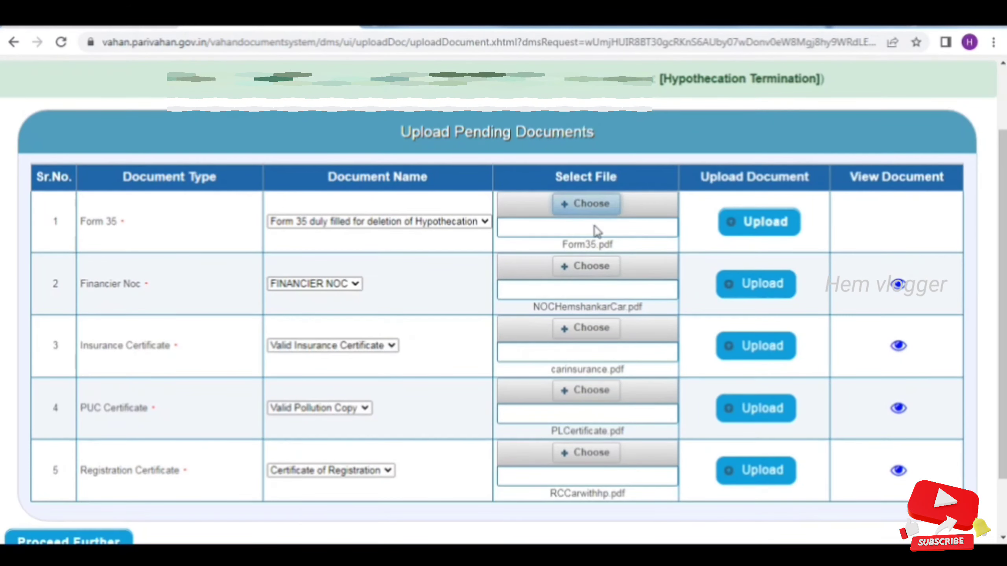
pyautogui.click(759, 222)
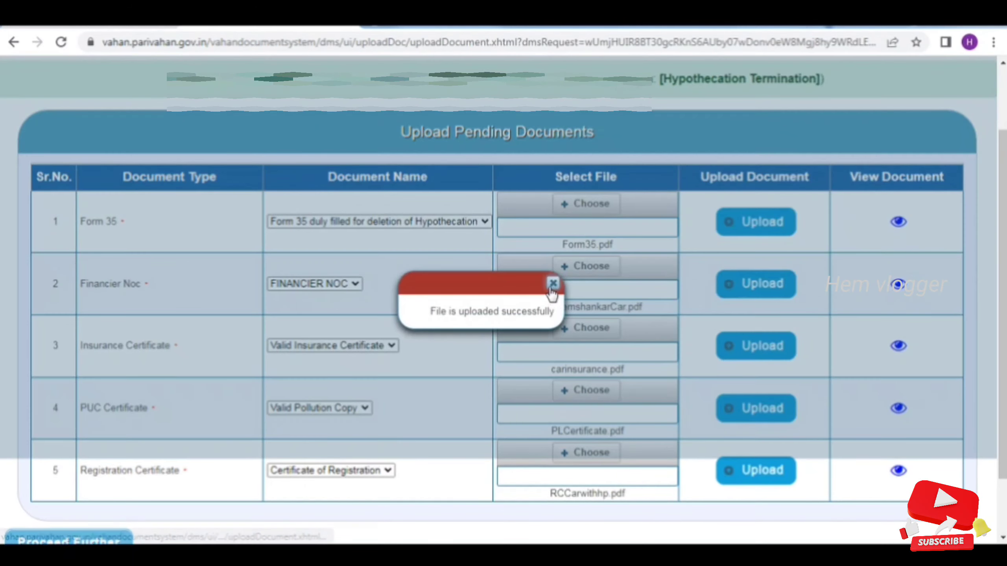
pyautogui.click(554, 284)
pyautogui.scroll(-2, 551, 294)
pyautogui.click(69, 468)
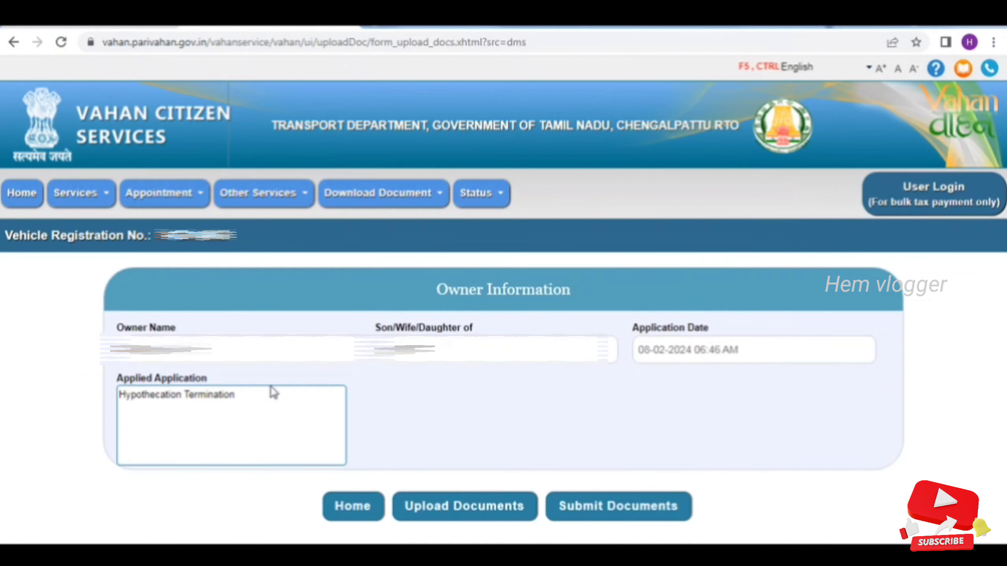
# Submit the uploaded documents for the Hypothecation Termination application
pyautogui.click(266, 396)
pyautogui.click(598, 515)
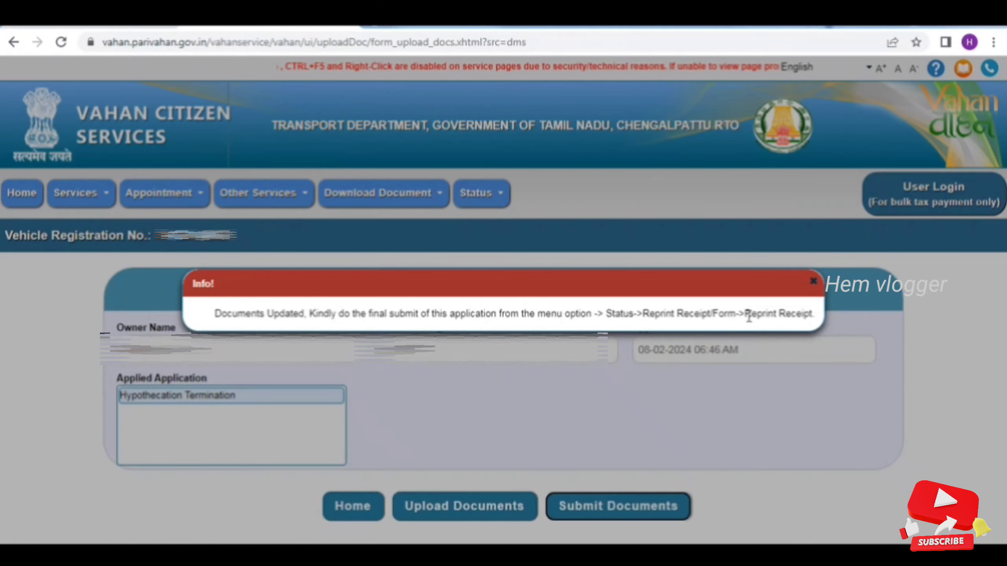
pyautogui.click(815, 285)
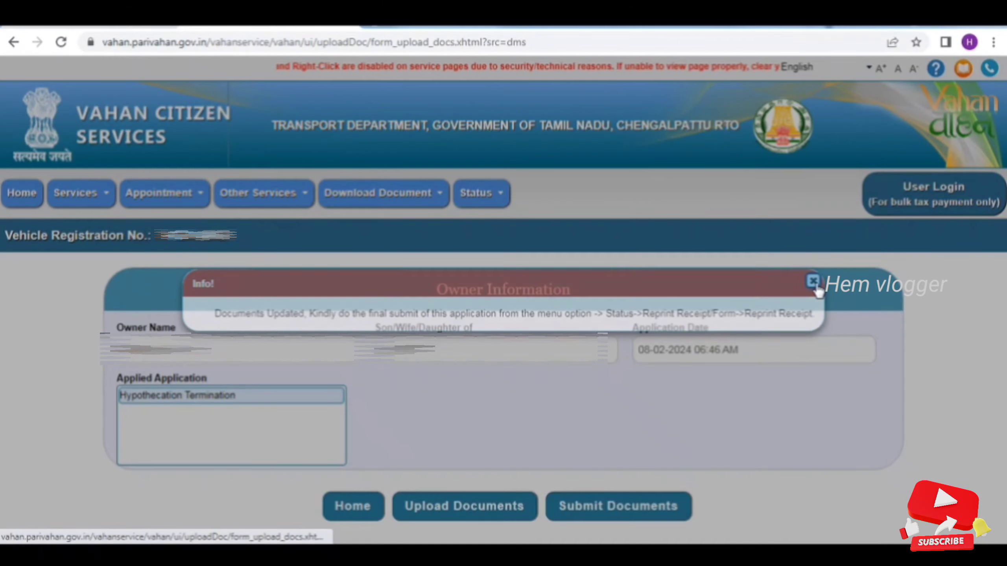
# Go to Status > Reprint Receipt/Form > Reprint Receipt
pyautogui.click(476, 192)
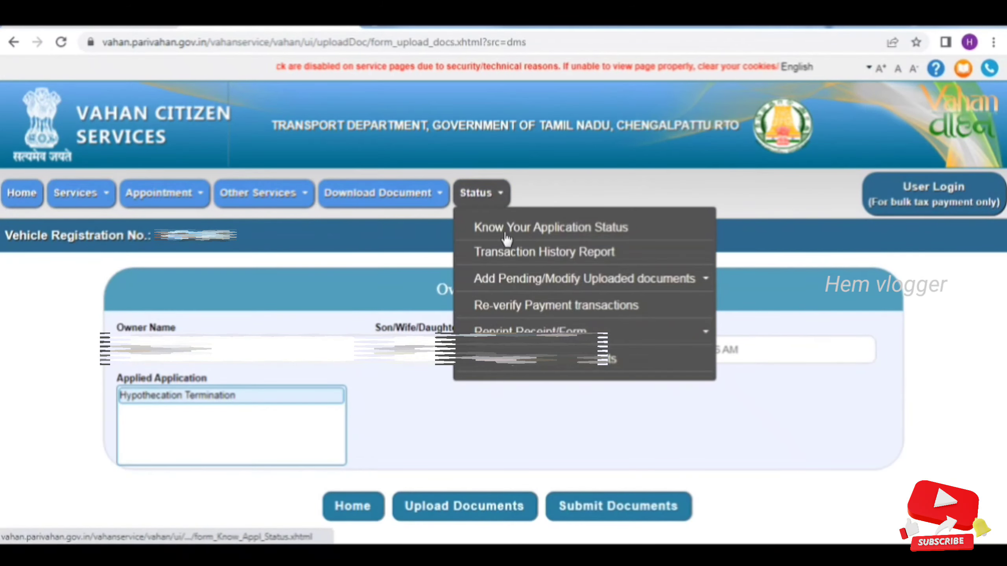
pyautogui.moveTo(518, 331)
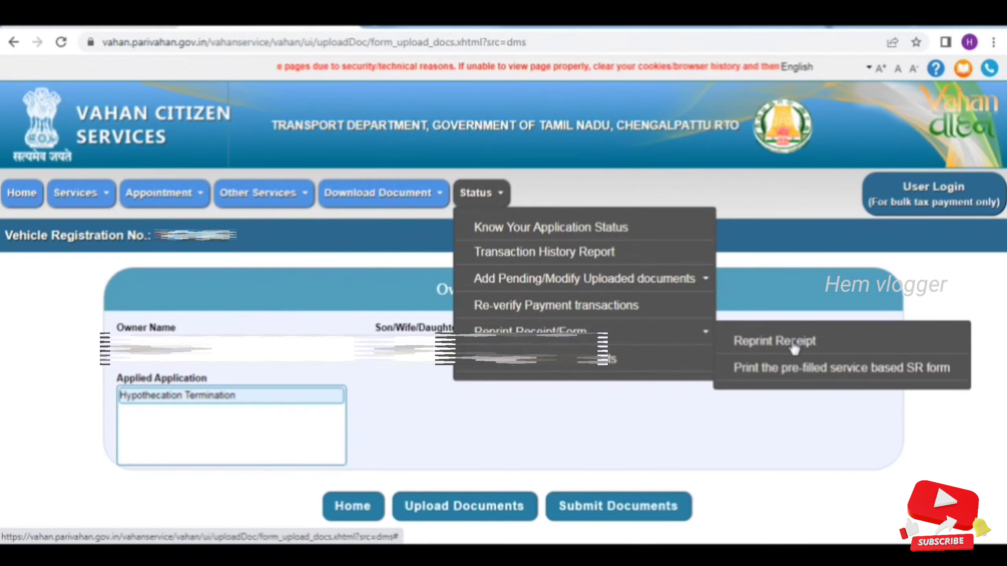
pyautogui.click(801, 343)
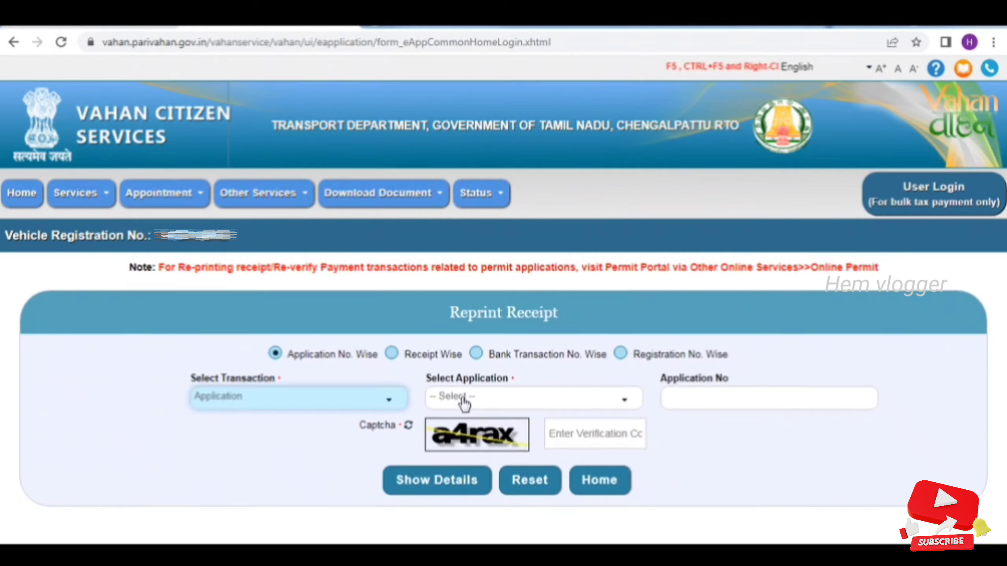
# Set the application type to Online Service and paste in the application number
pyautogui.click(466, 401)
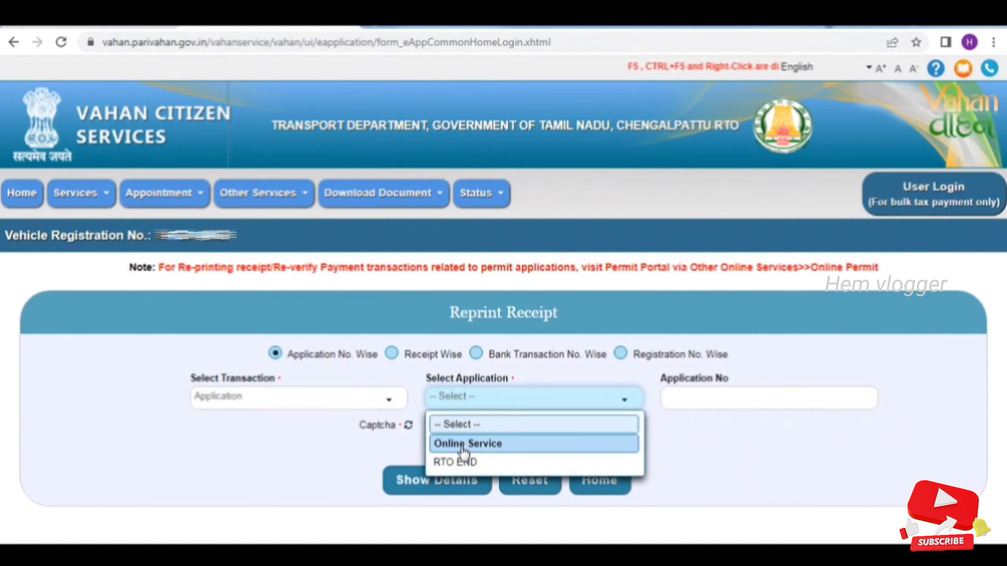
pyautogui.click(504, 448)
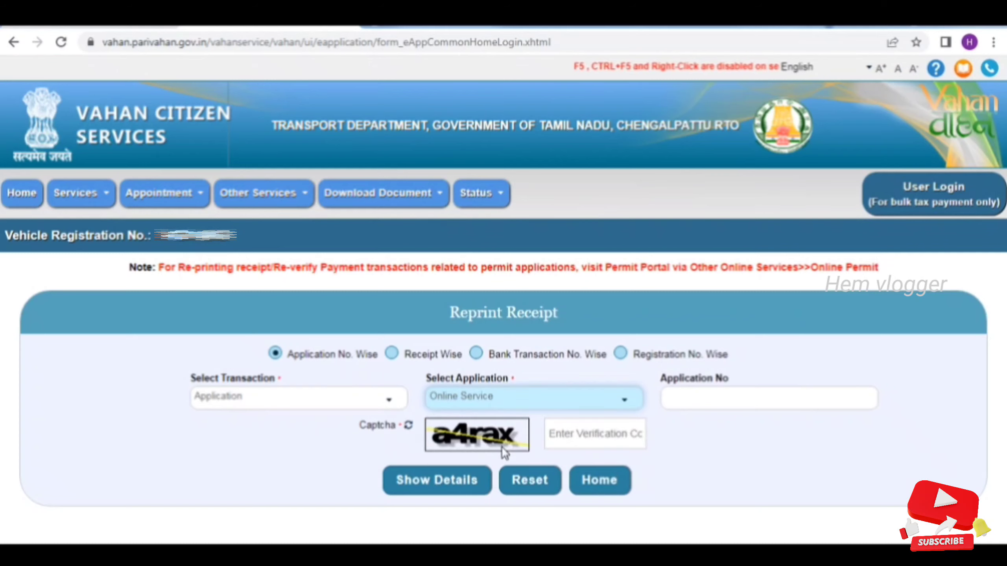
pyautogui.click(691, 398)
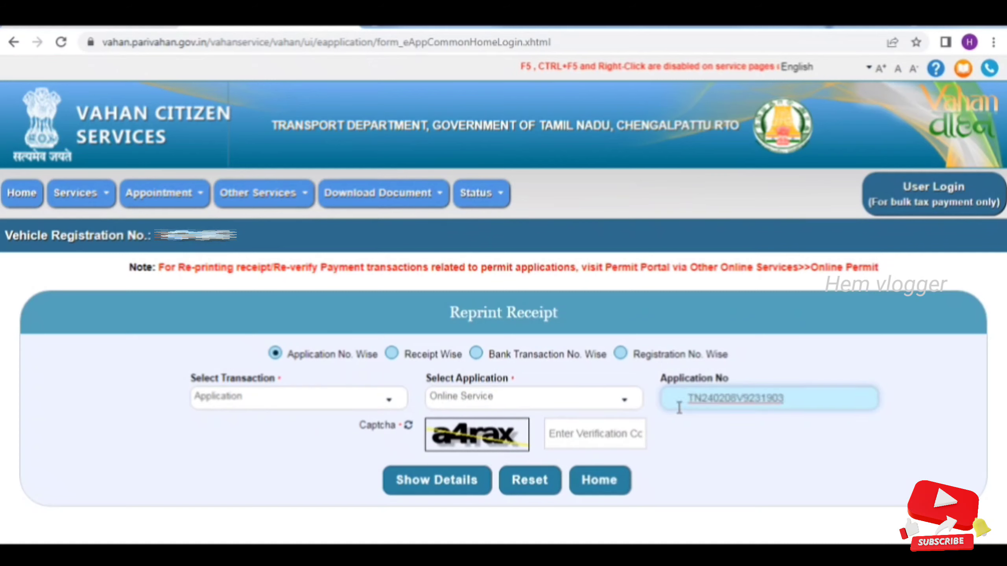
pyautogui.click(709, 476)
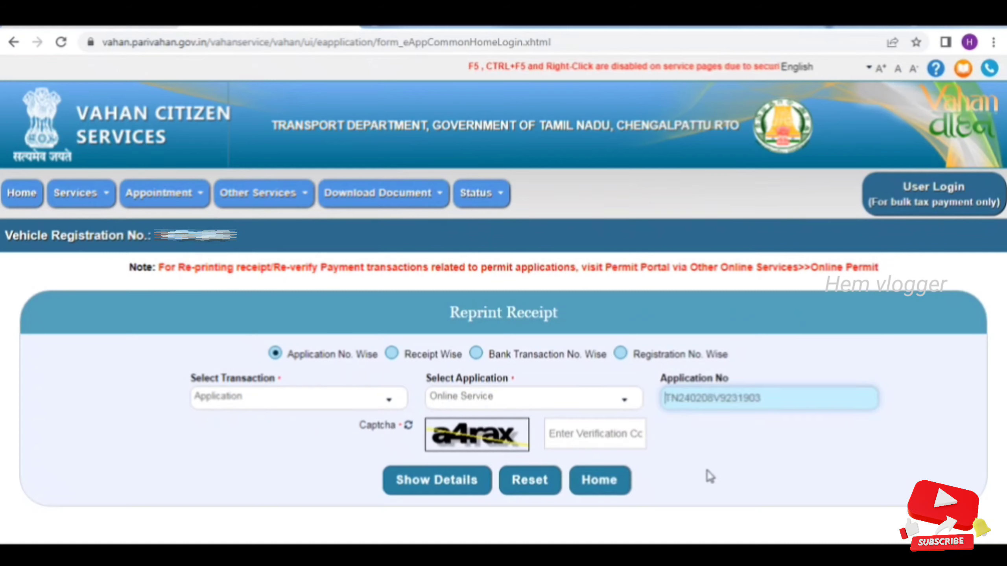
# Enter captcha 'a4rax', show the ₹225 Successful transaction, and open Print Receipt
pyautogui.click(580, 434)
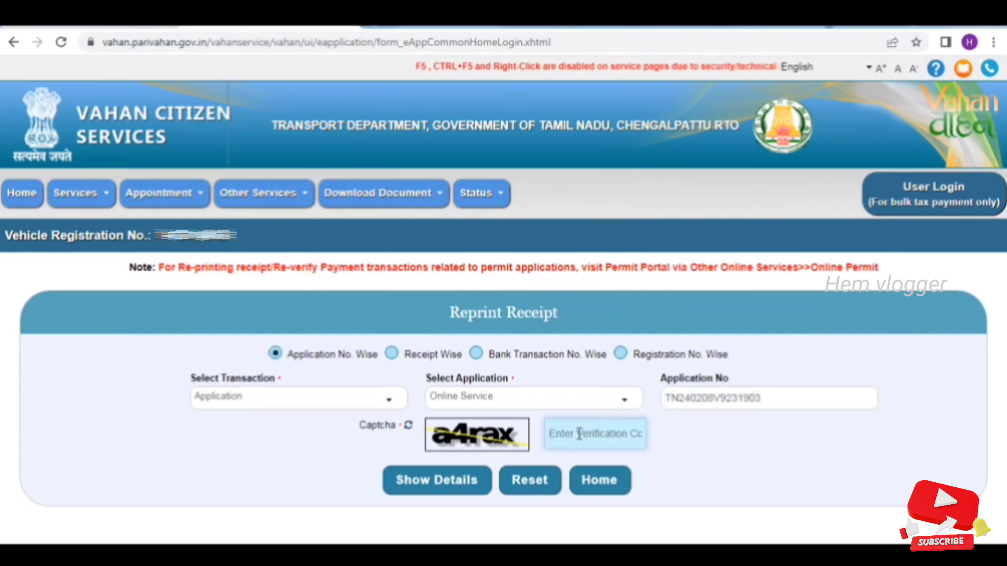
pyautogui.write('a4ra')
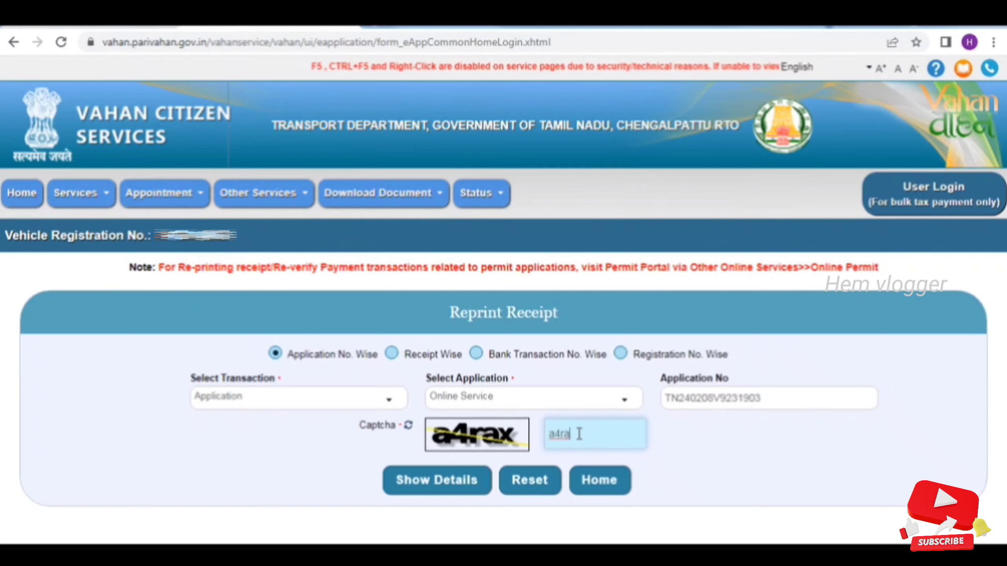
pyautogui.write('x')
pyautogui.click(466, 486)
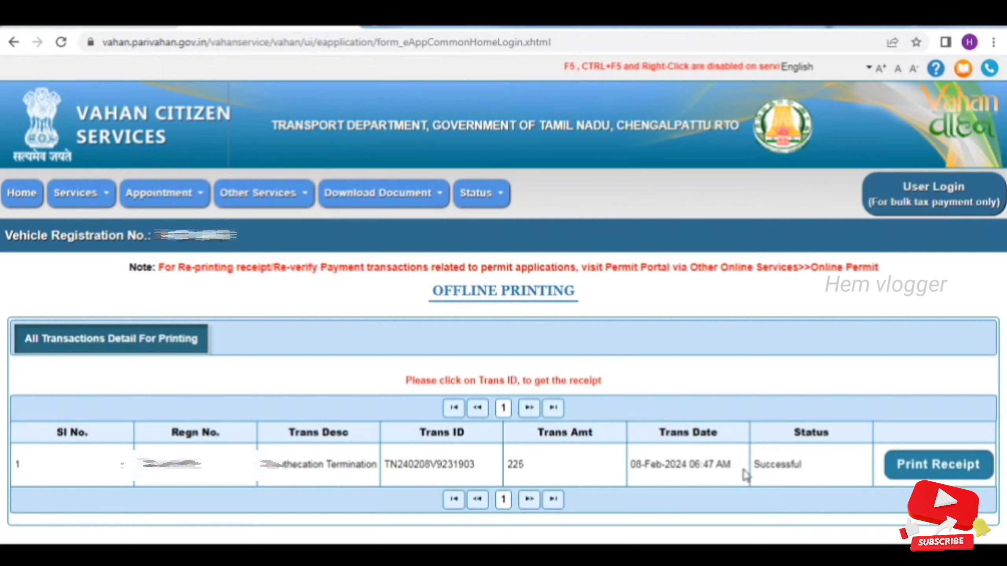
pyautogui.click(935, 476)
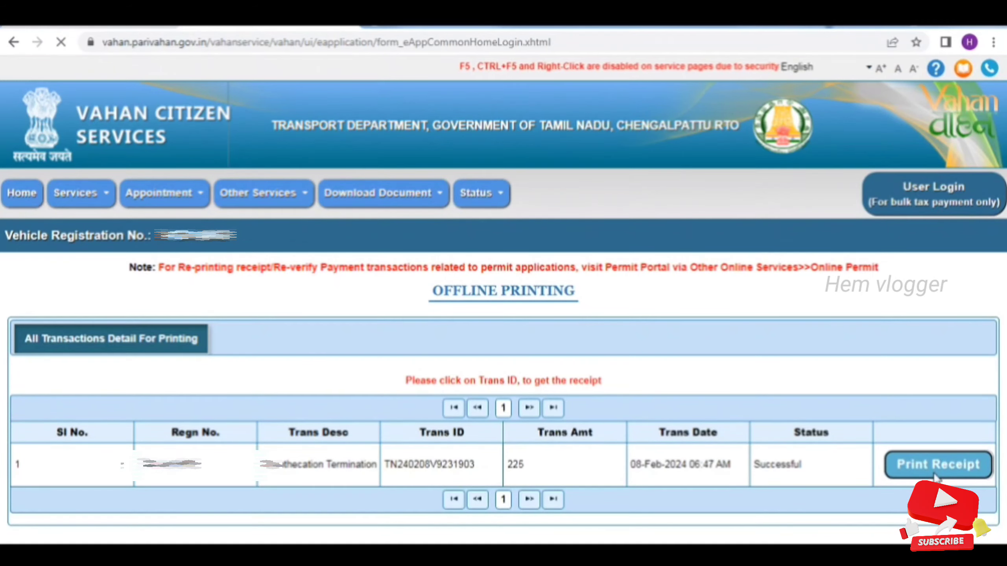